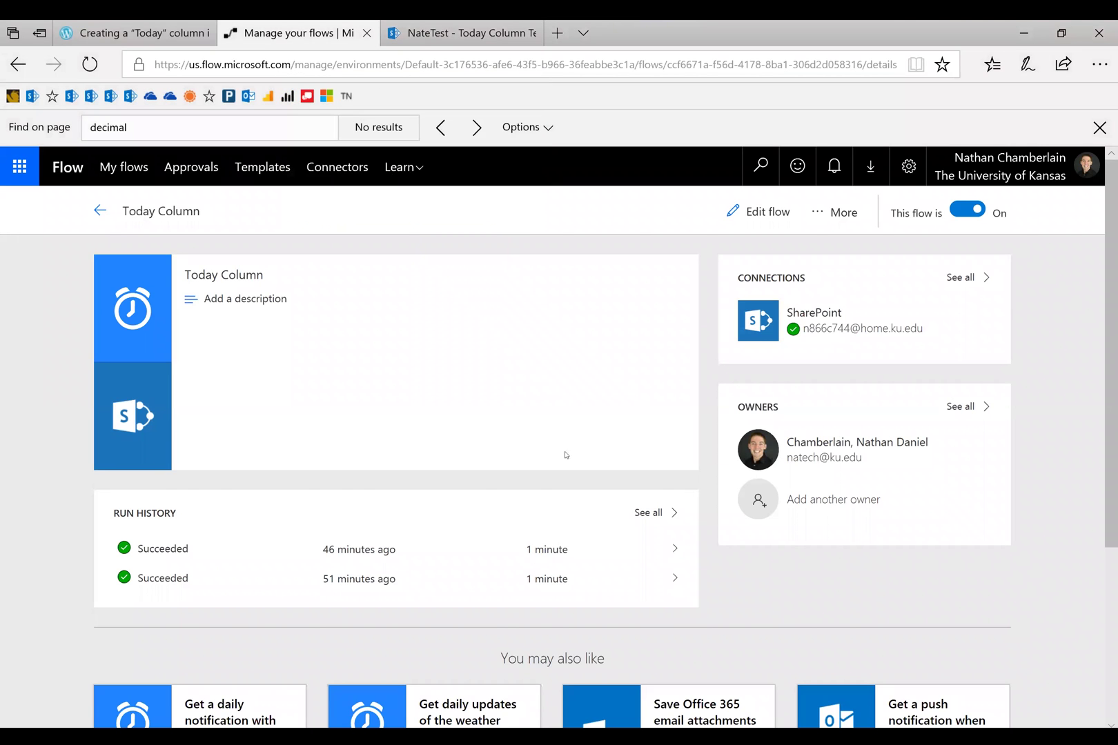
# Open the Today Column flow in the editor, then switch to the NateTest SharePoint list tab
pyautogui.click(753, 212)
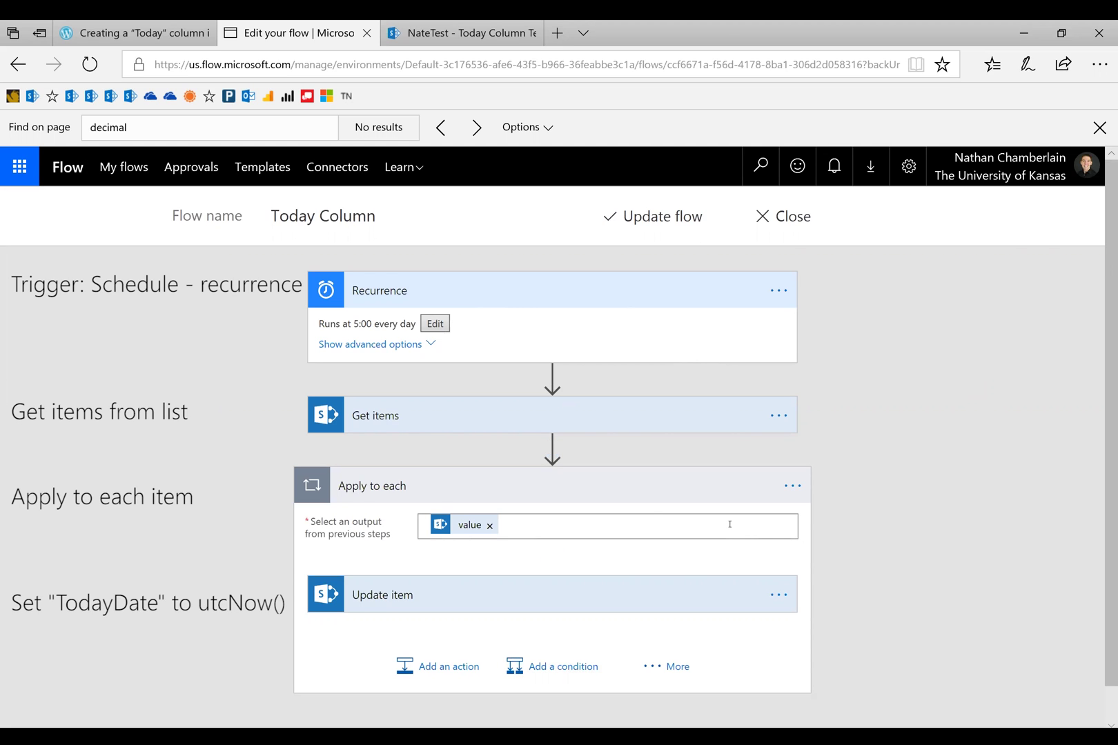
pyautogui.click(458, 32)
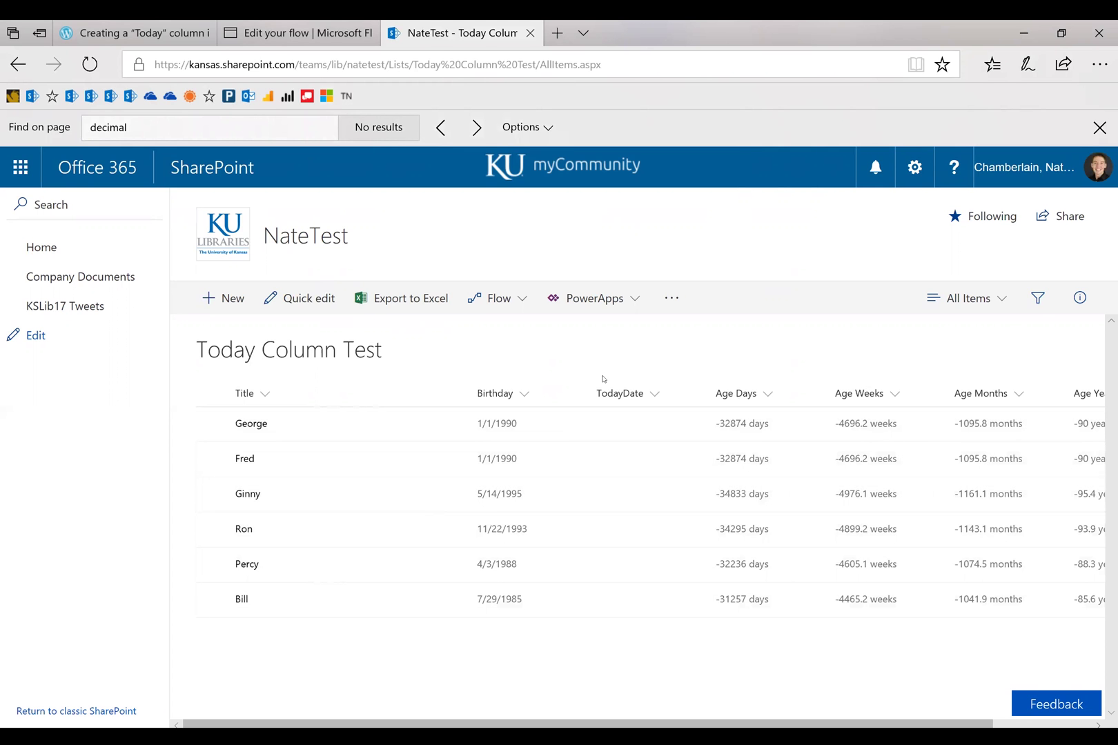
# Return to the flow editor tab and head to My flows
pyautogui.hotkey('ctrl', 'shift', 'Tab')
pyautogui.click(125, 172)
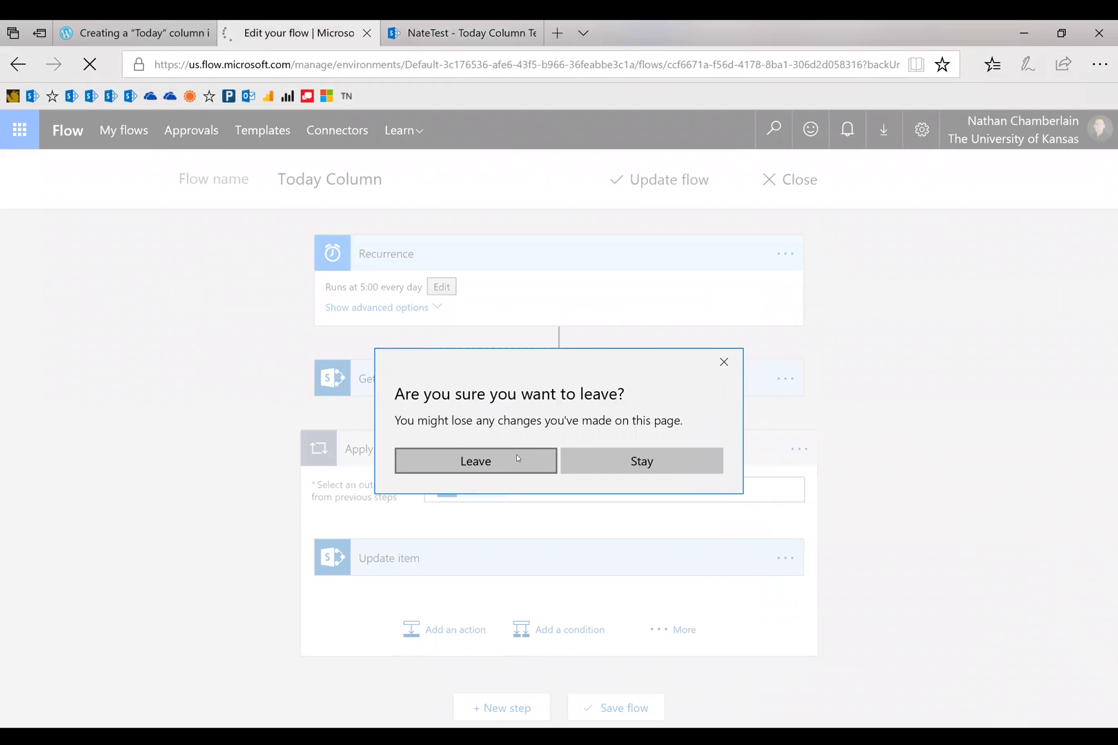
# Leave the old flow, create a blank flow, and add the Schedule - Recurrence trigger
pyautogui.click(475, 461)
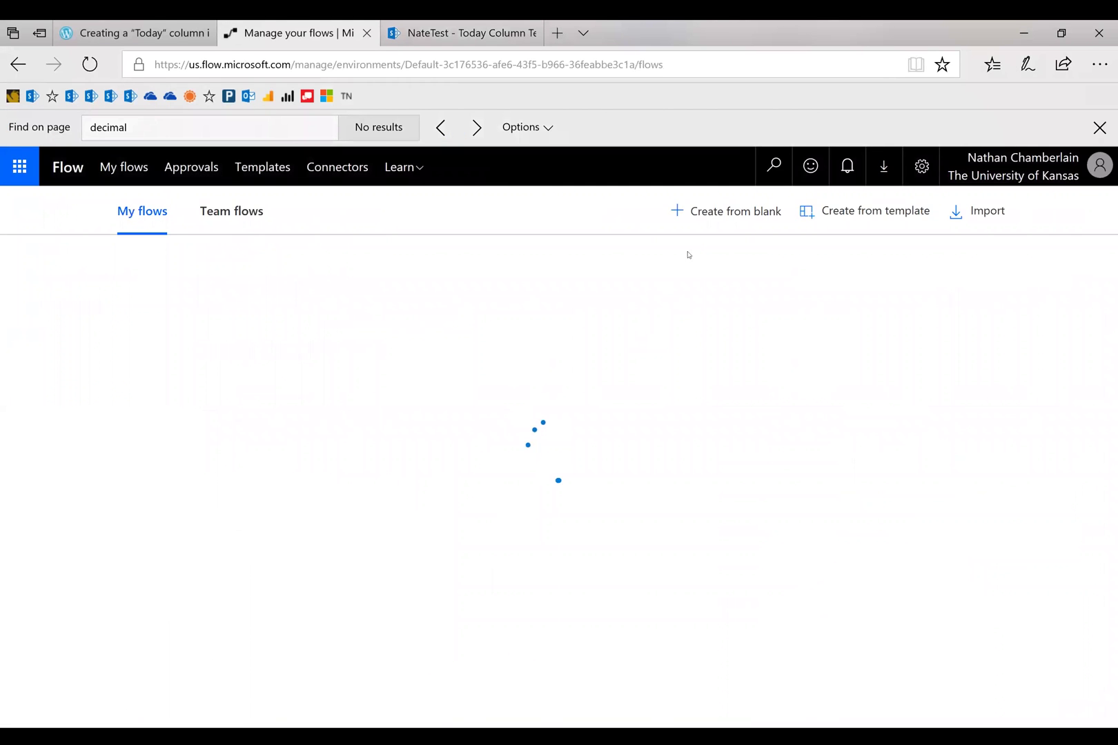
pyautogui.click(717, 213)
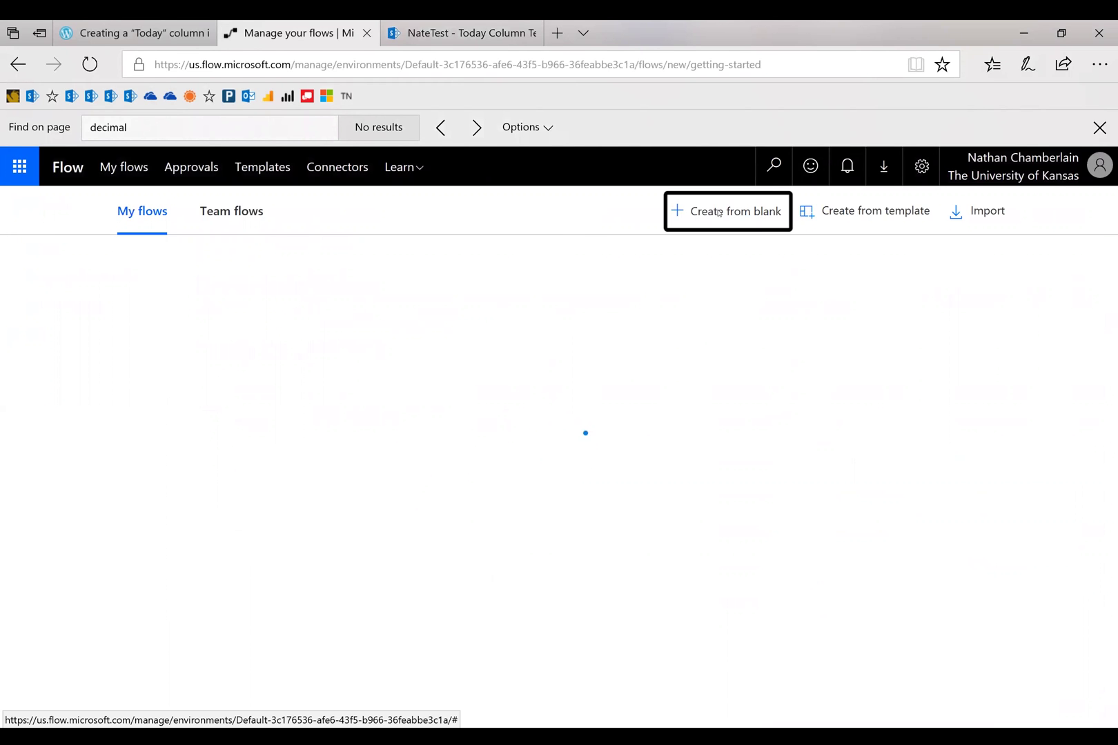
pyautogui.scroll(-1, 514, 476)
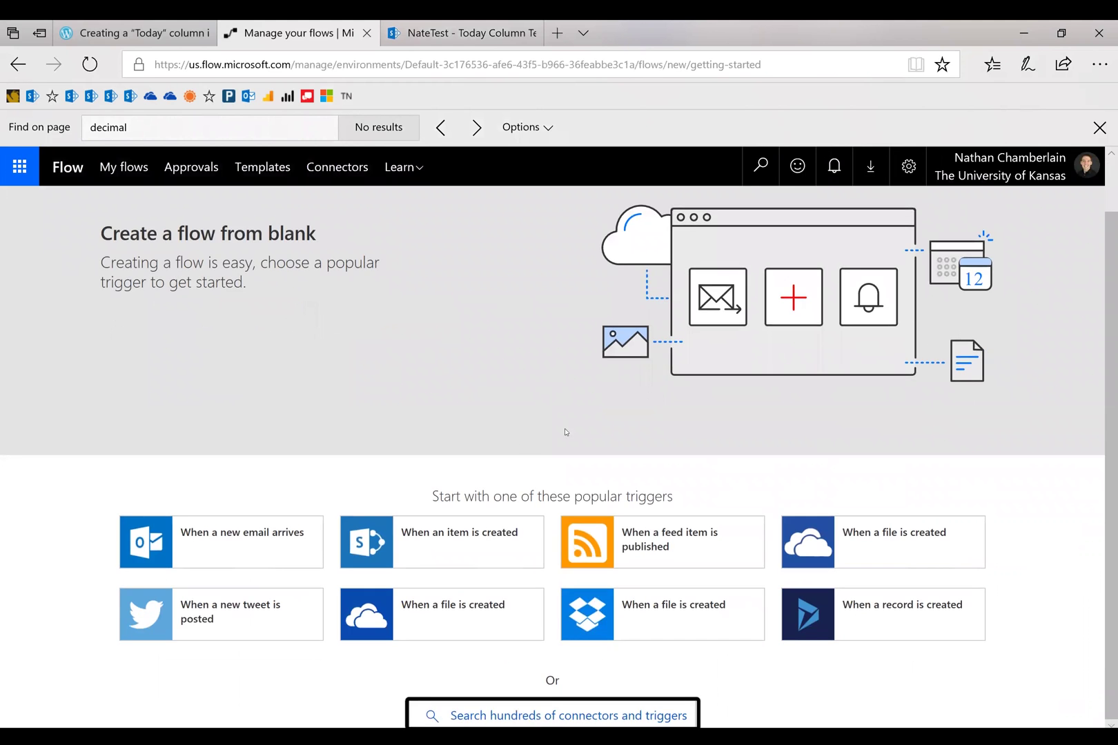
pyautogui.click(554, 715)
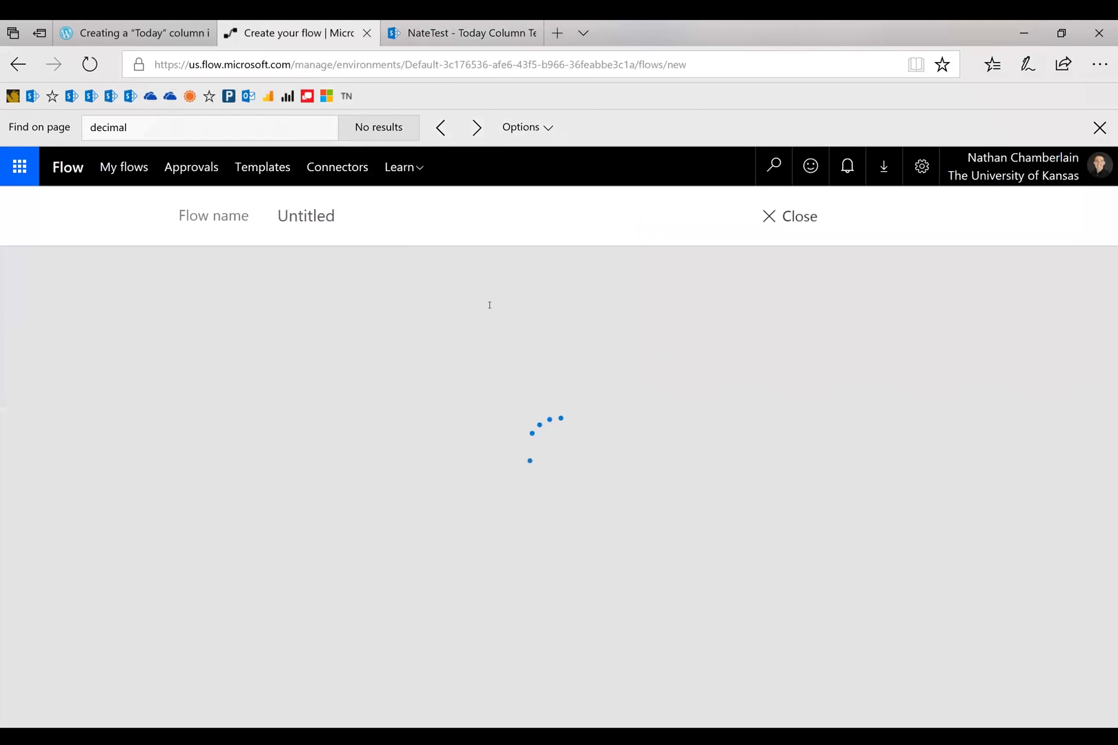
pyautogui.write('sc')
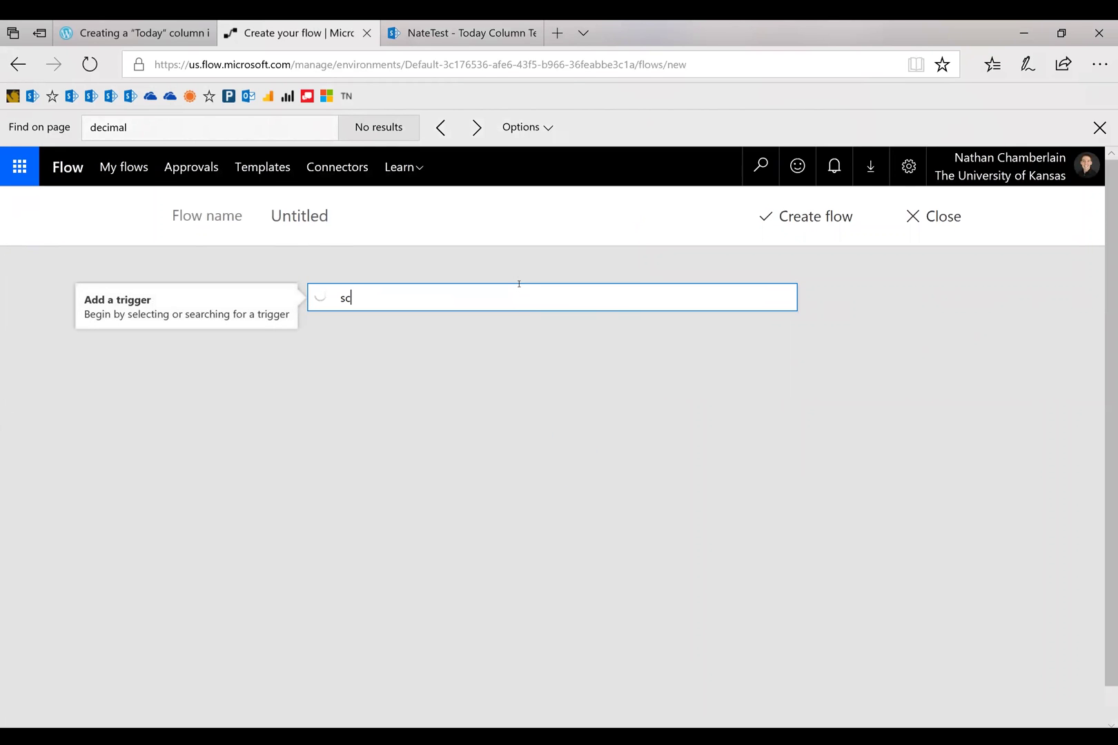
pyautogui.write('hedule')
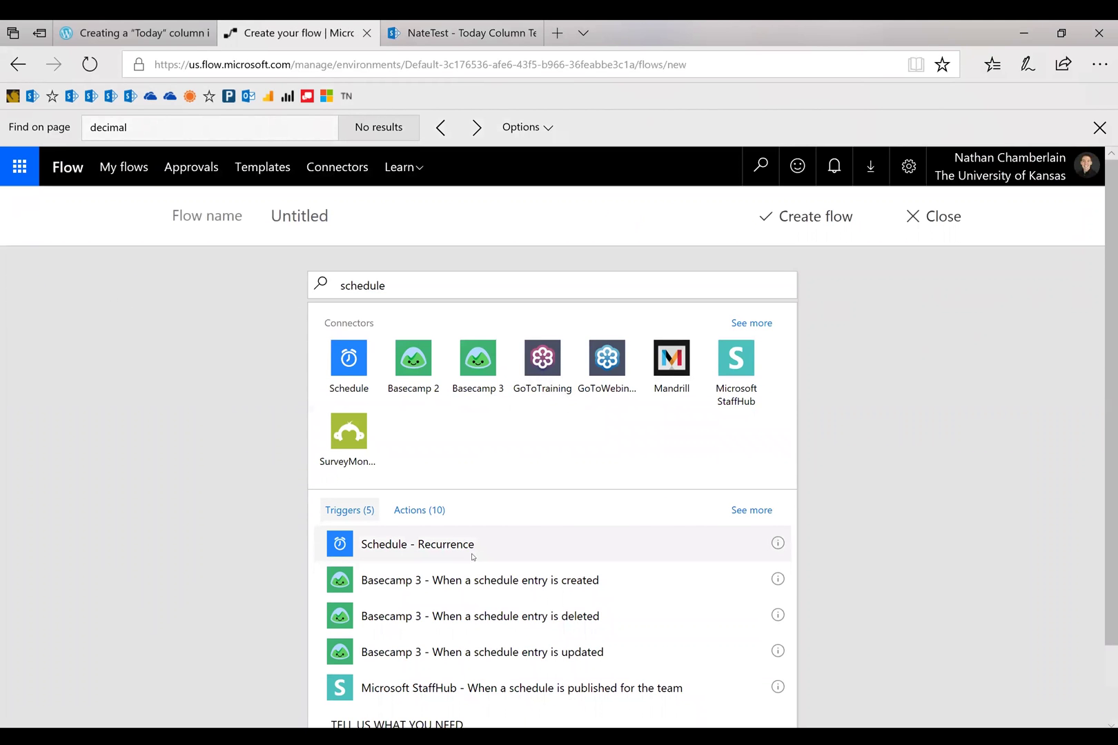
pyautogui.click(473, 557)
# Set the recurrence to an interval of 1 with frequency Day
pyautogui.doubleClick(440, 339)
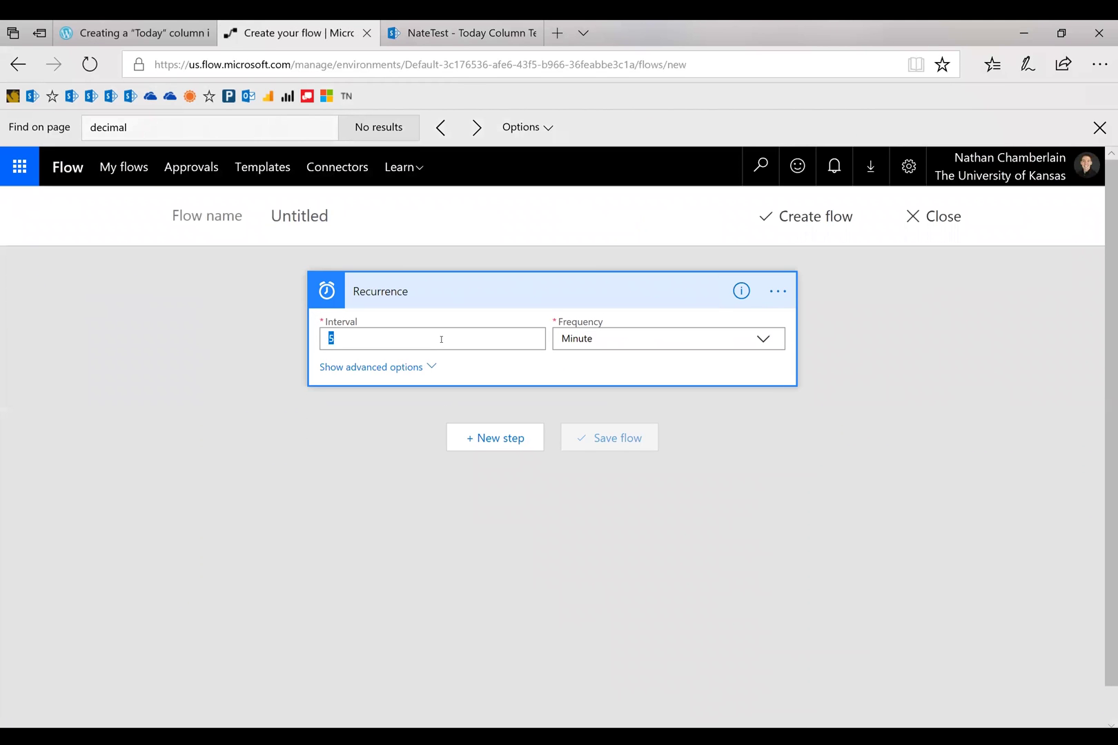
pyautogui.write('1')
pyautogui.click(611, 339)
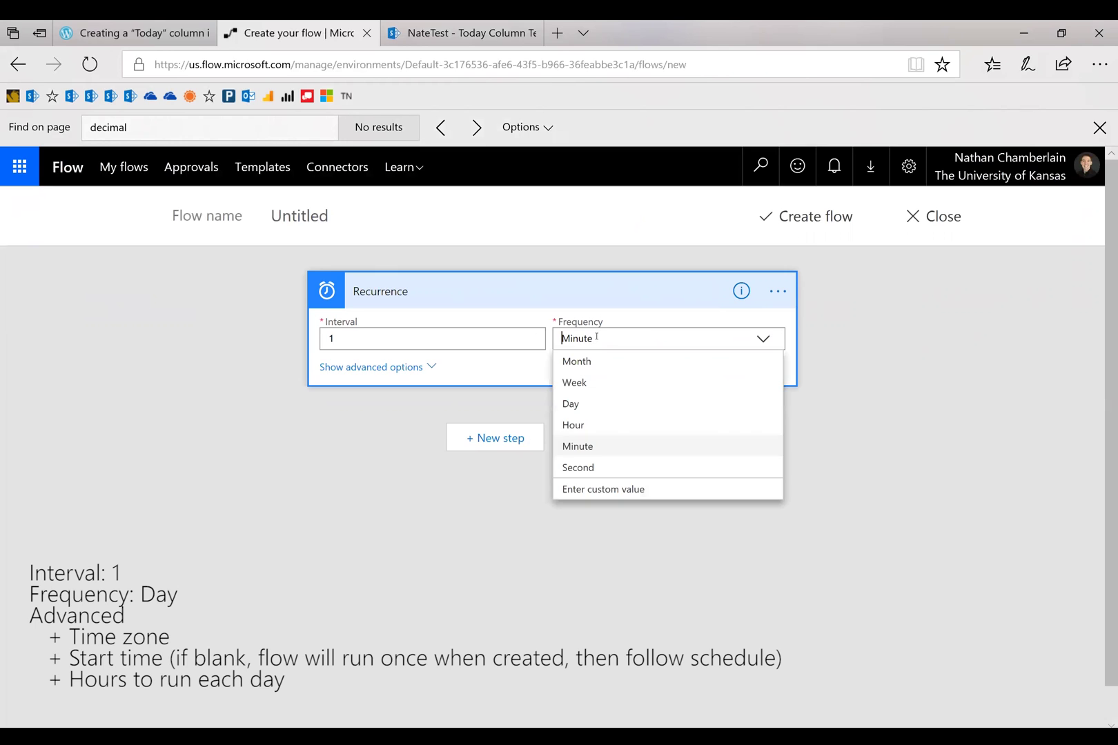
pyautogui.click(610, 404)
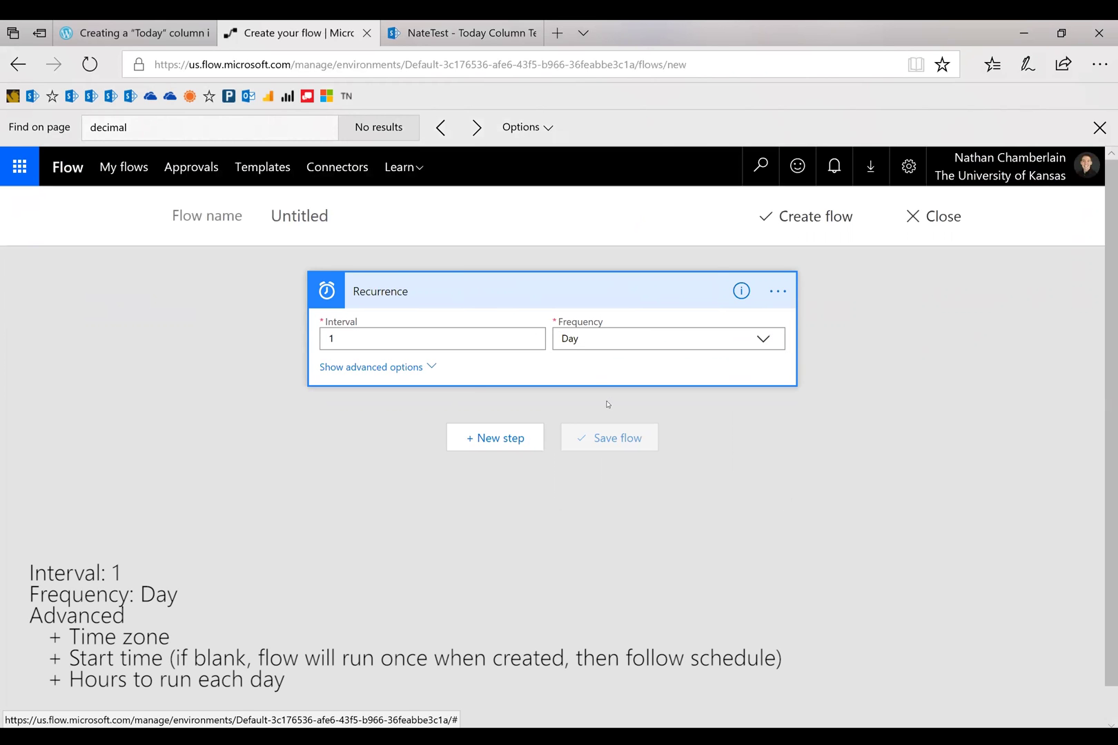
# Set the trigger's time zone to Central Time (US & Canada)
pyautogui.click(436, 364)
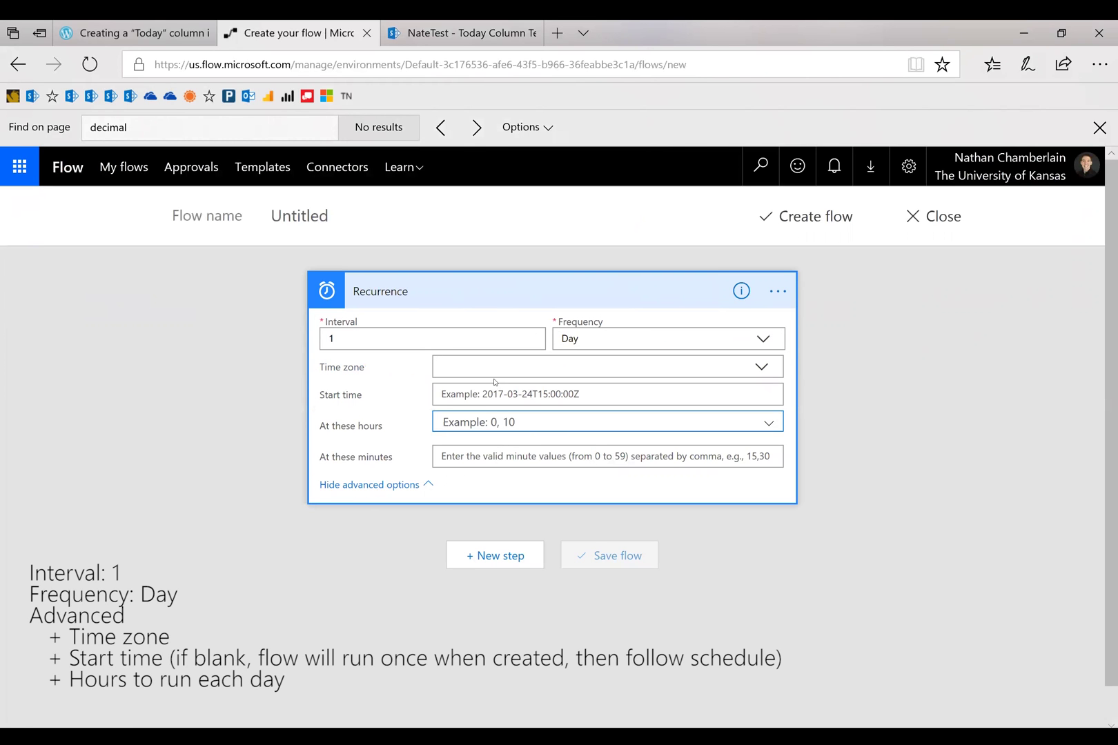
pyautogui.click(770, 377)
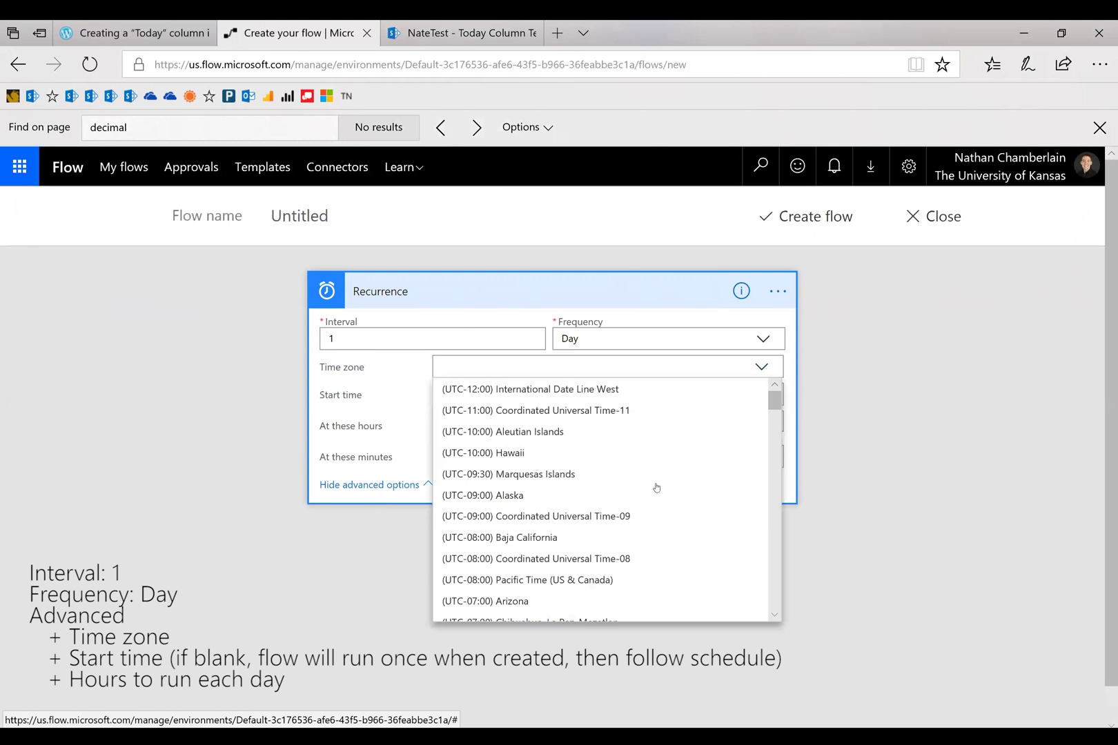
pyautogui.scroll(-2, 648, 528)
pyautogui.scroll(-1, 574, 593)
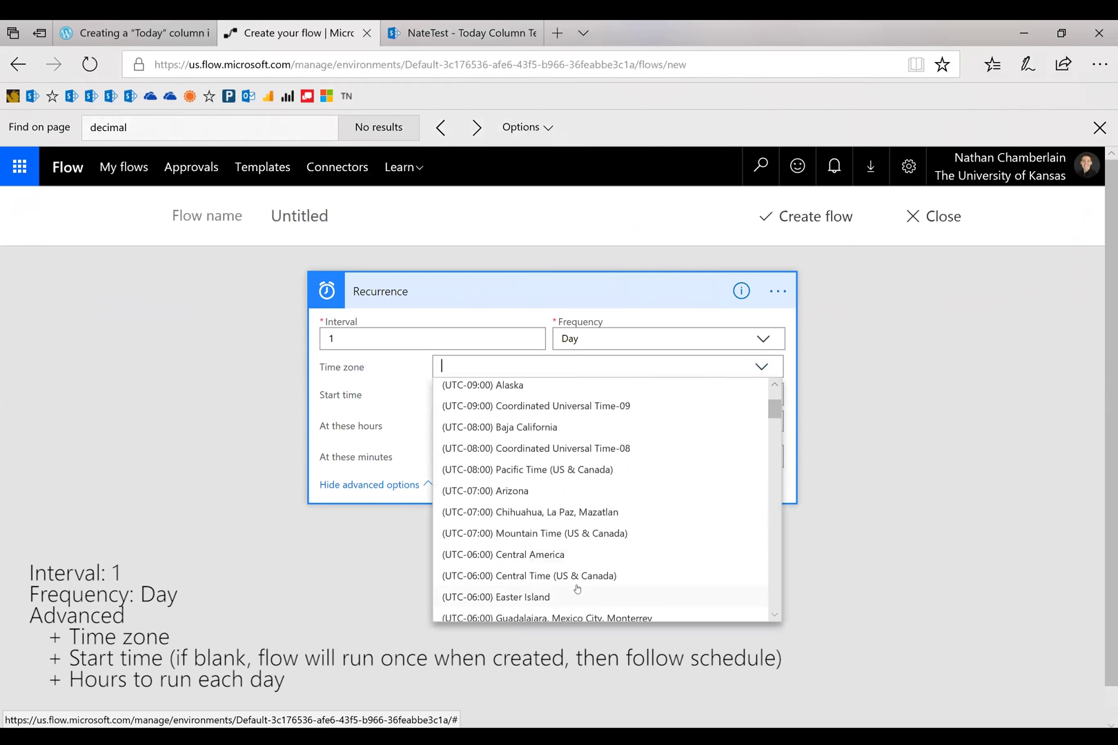
pyautogui.click(579, 576)
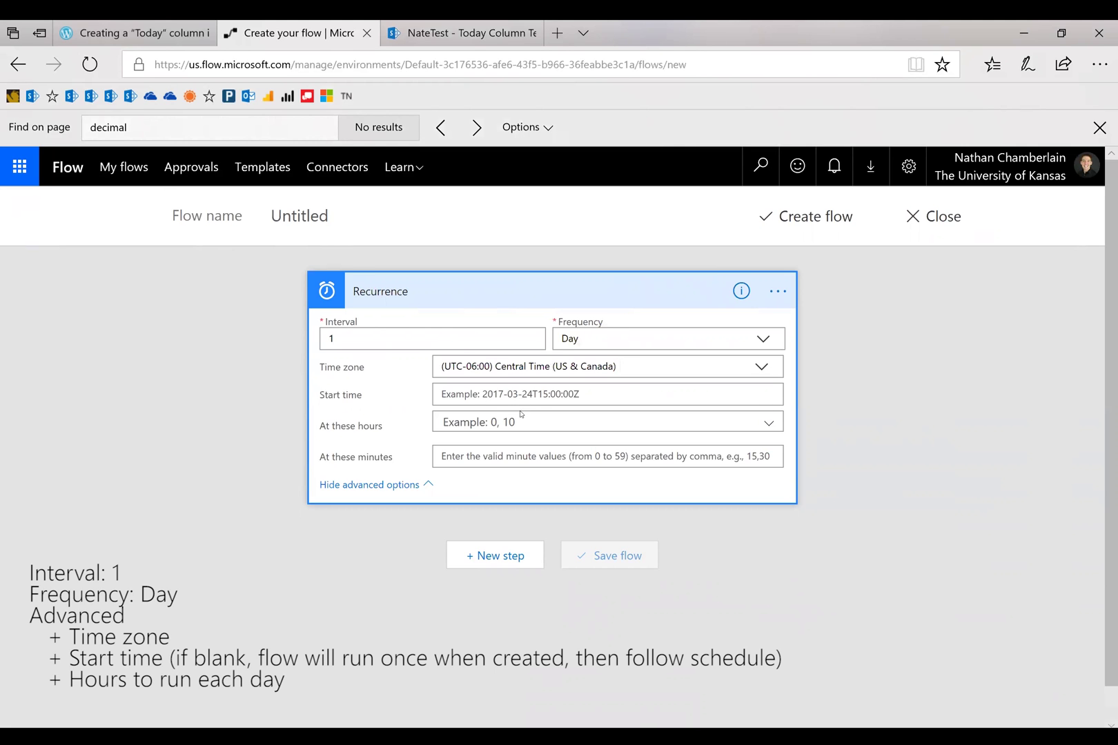
# Schedule the trigger to run at hour 5
pyautogui.click(553, 429)
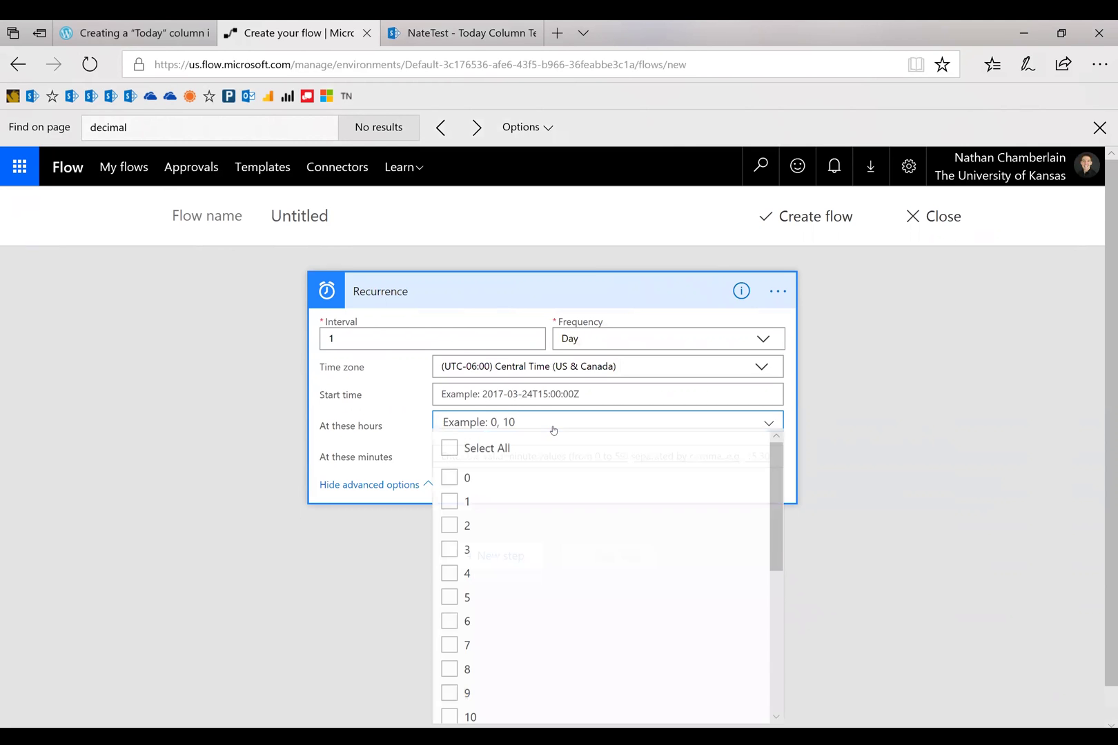
pyautogui.click(449, 599)
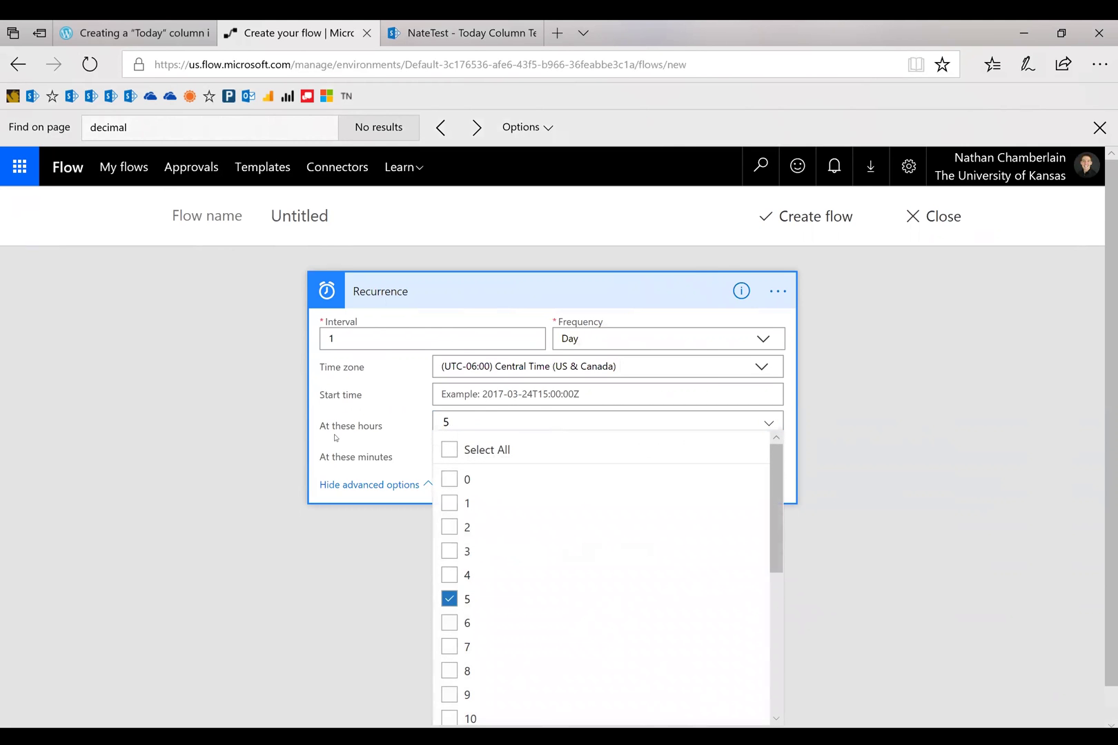
pyautogui.click(245, 429)
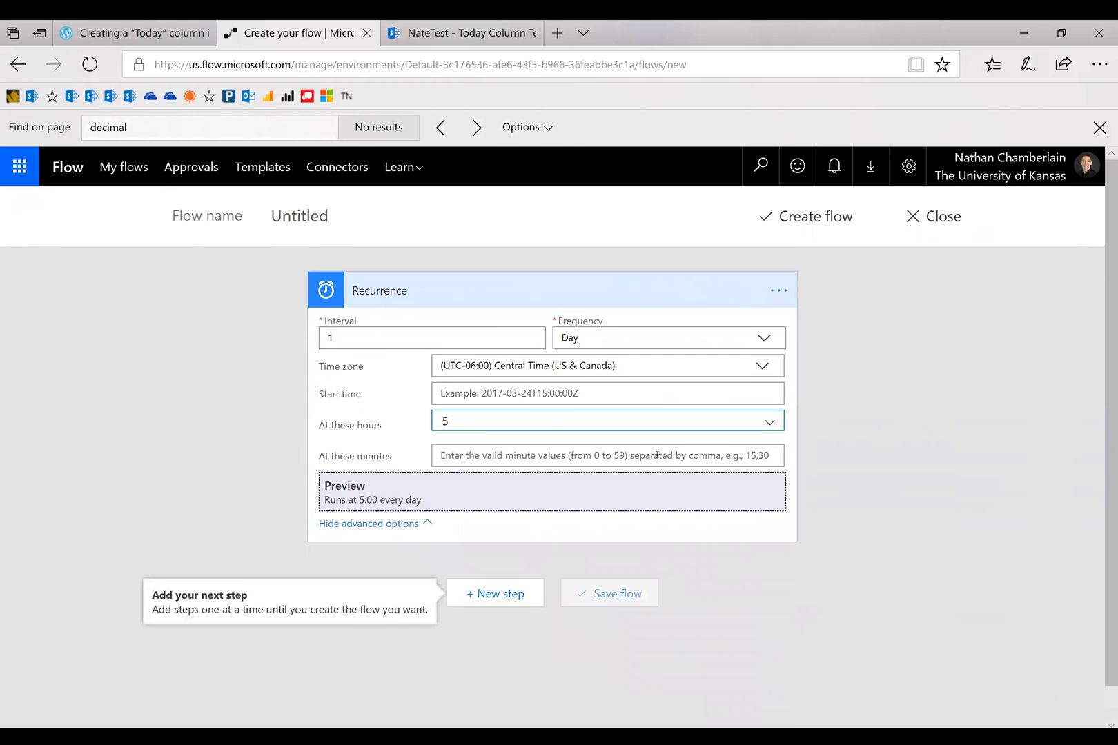
pyautogui.scroll(-1, 649, 467)
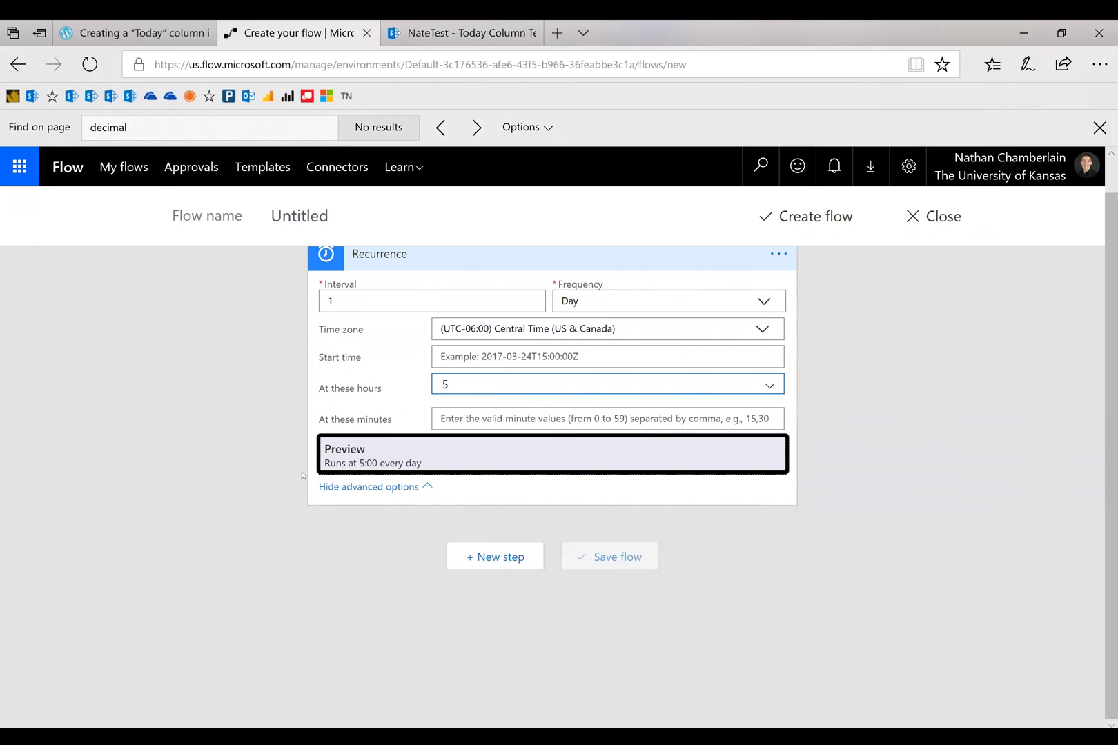
pyautogui.scroll(1, 315, 484)
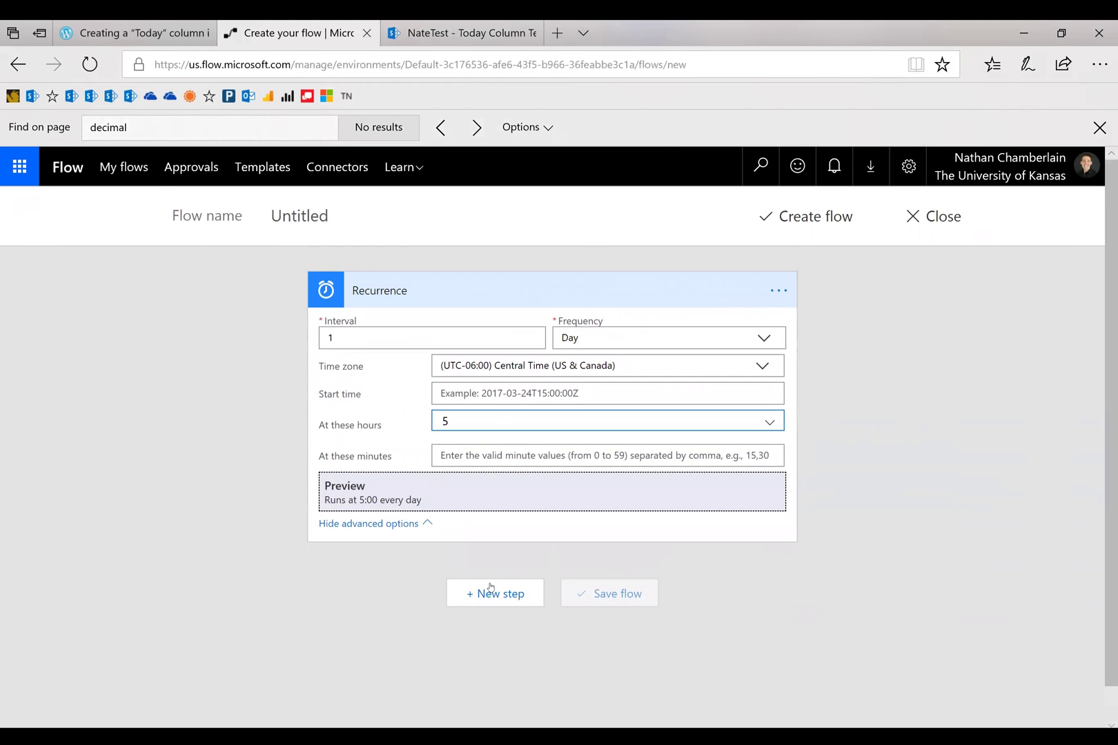
pyautogui.scroll(-1, 750, 573)
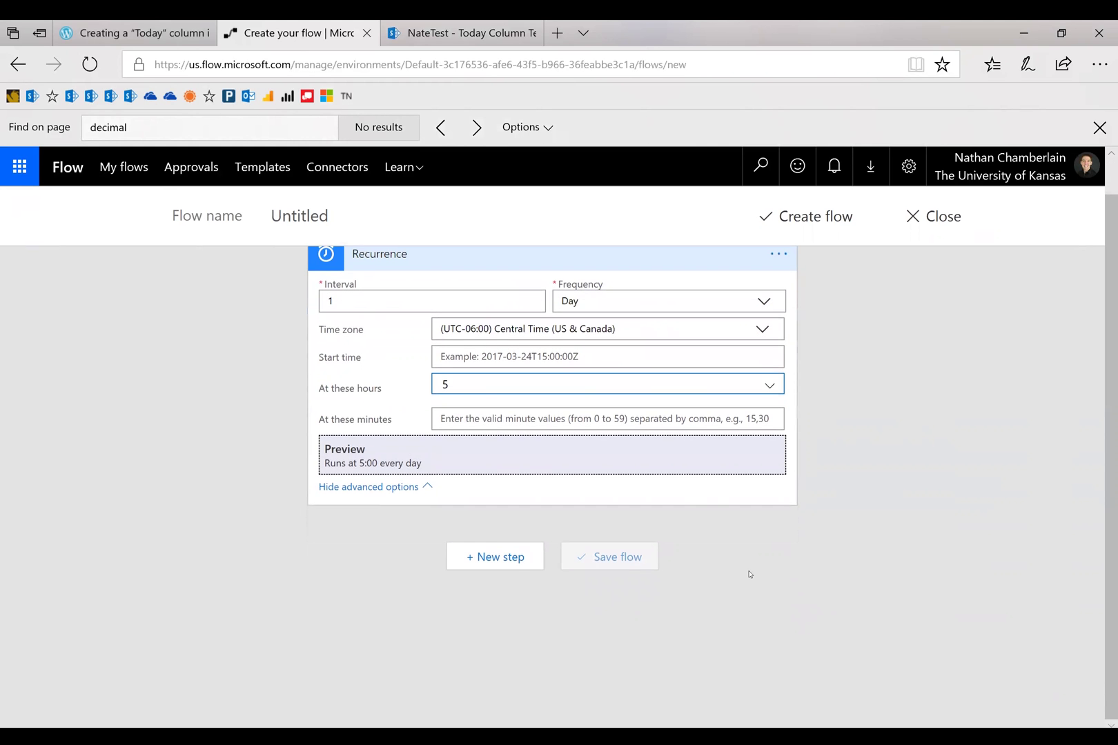
pyautogui.click(488, 552)
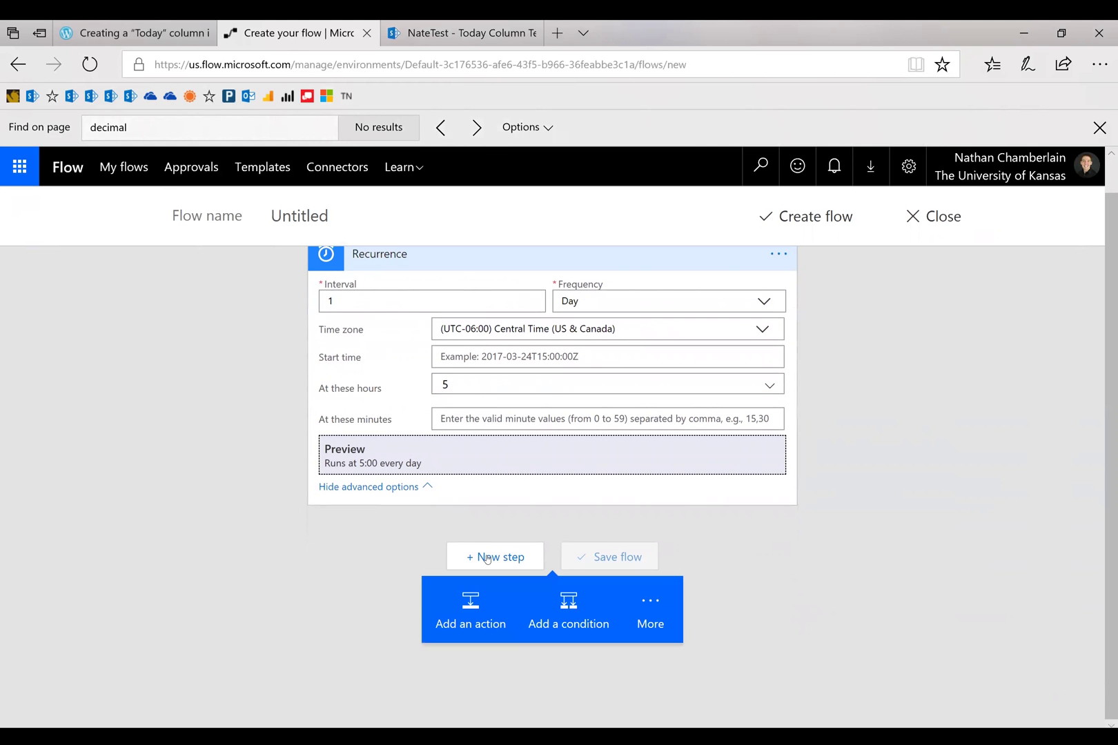
# Search 'get items' and add the SharePoint Get items action below the Recurrence trigger
pyautogui.click(478, 601)
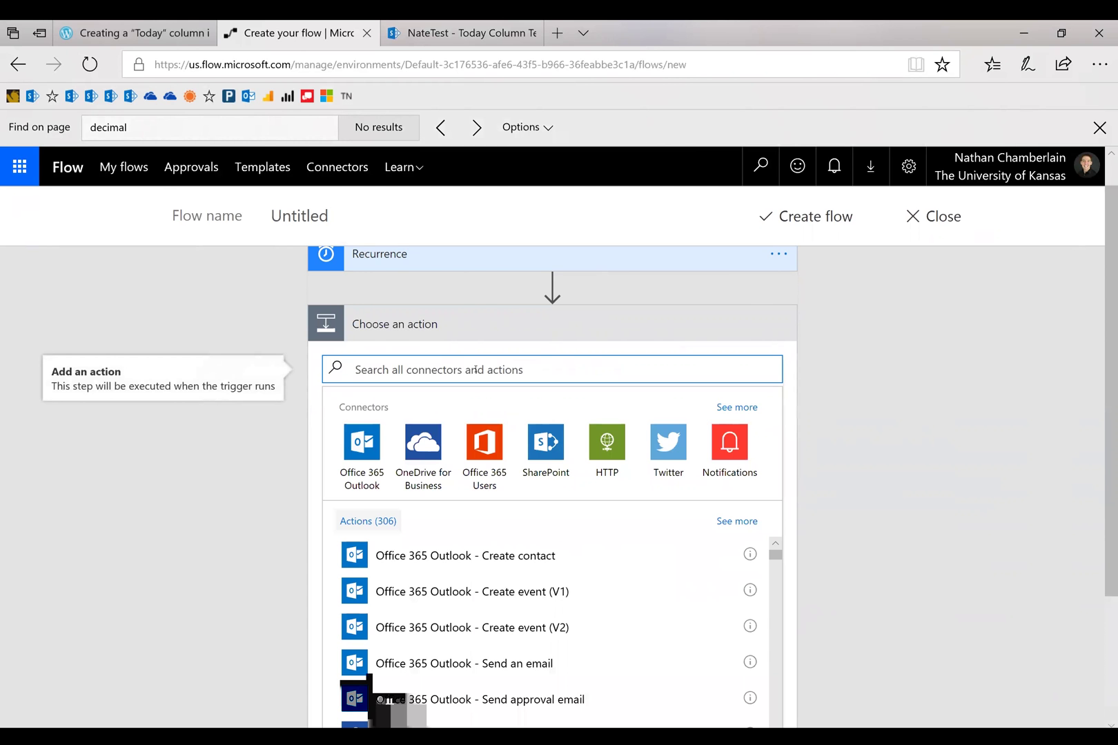
pyautogui.write('get items')
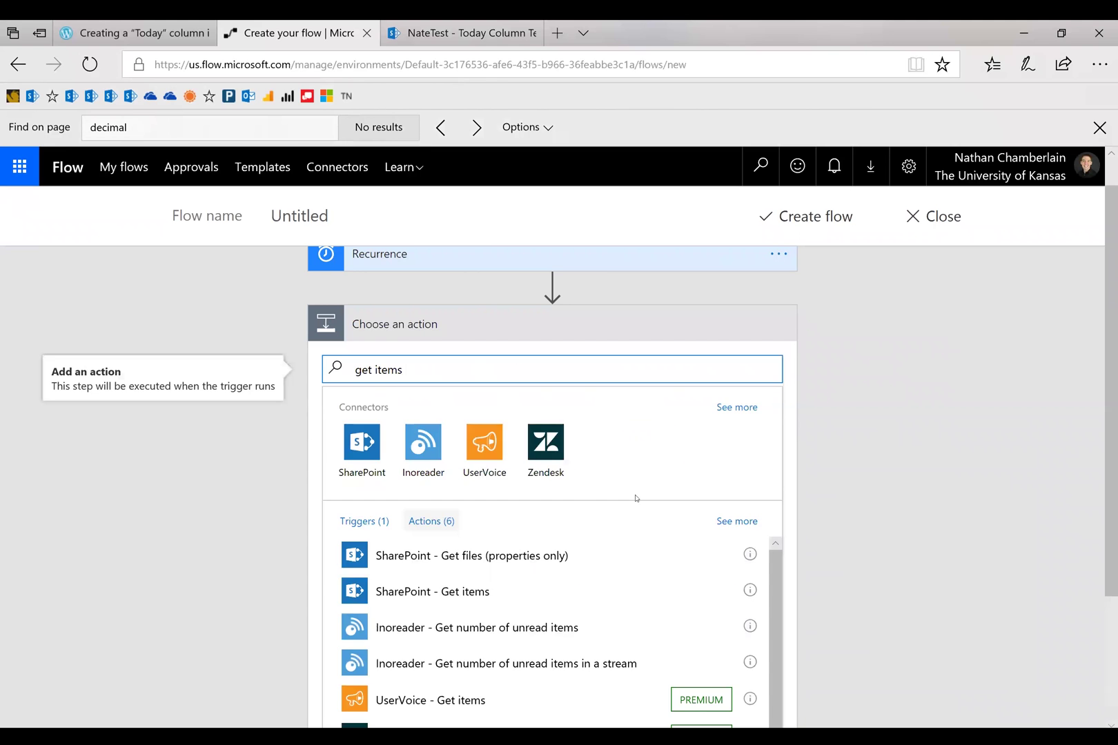
pyautogui.click(477, 595)
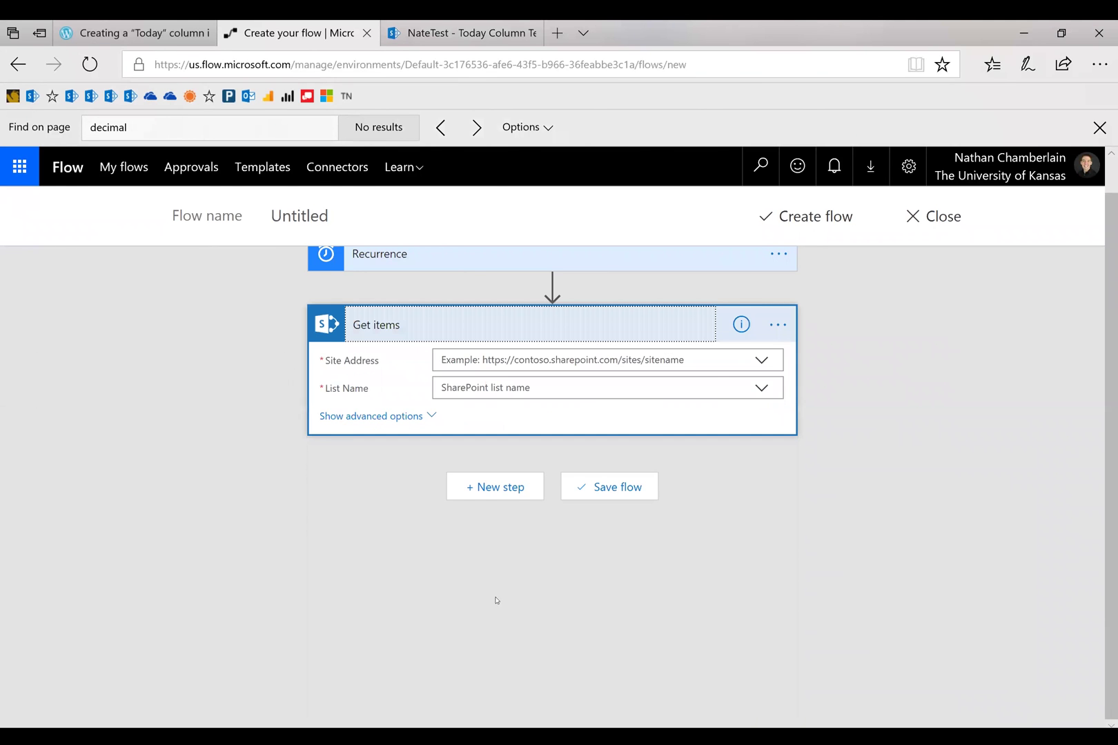
pyautogui.click(761, 361)
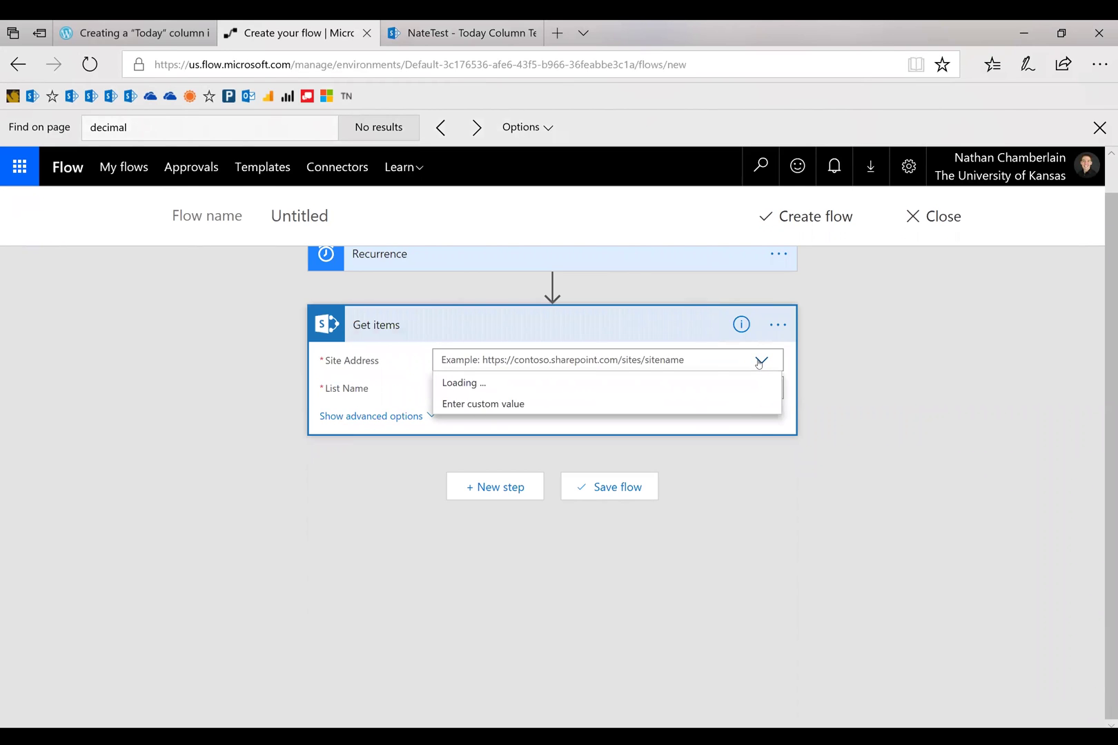
# Target Get items at the natetest site's Today Column Test list and show advanced options
pyautogui.write('https://kansas.sharepoint.com/teams/lib/')
pyautogui.write('natetes')
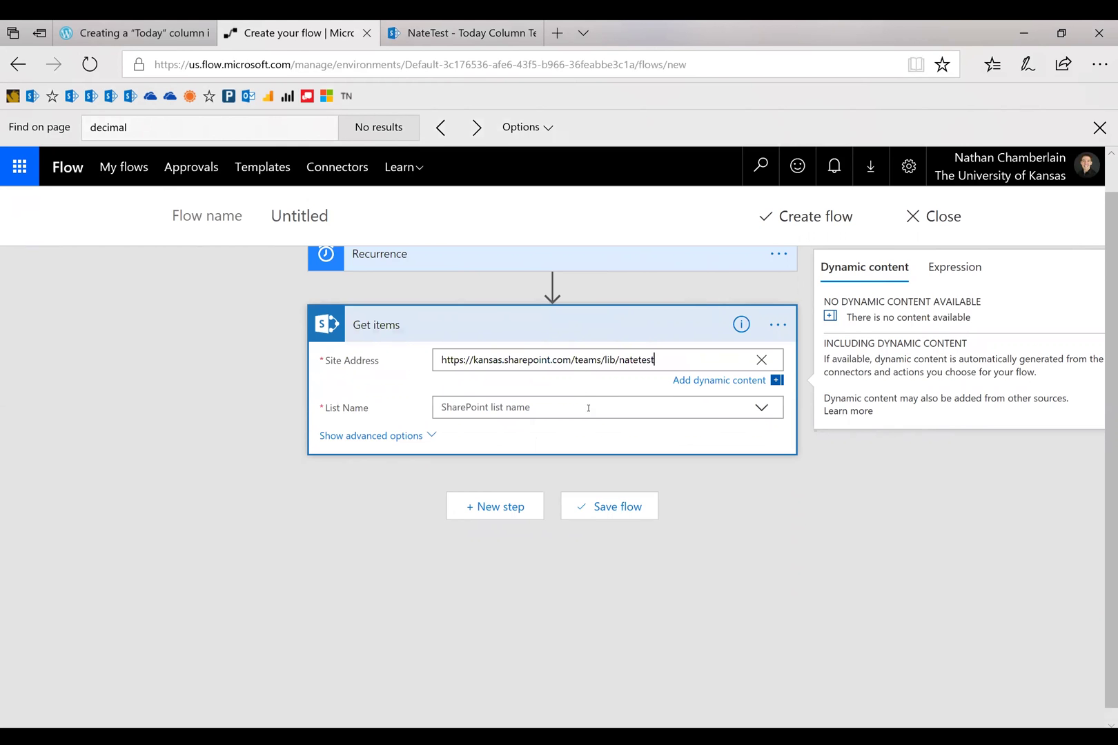
pyautogui.click(761, 407)
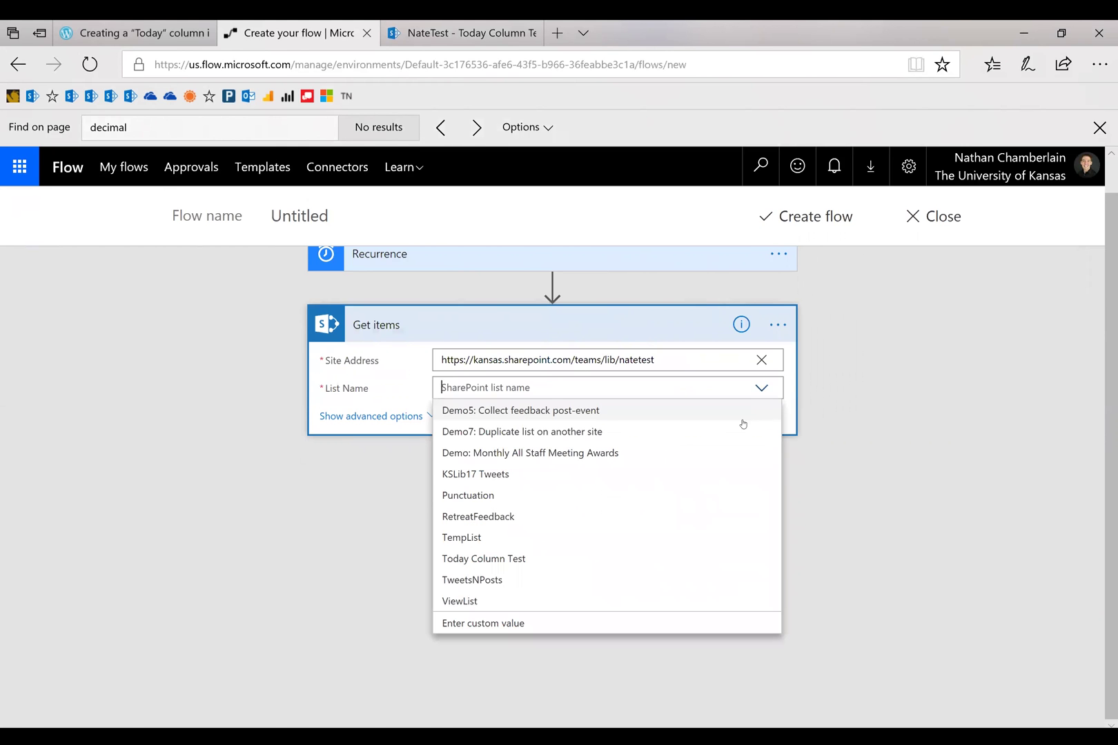
pyautogui.click(524, 559)
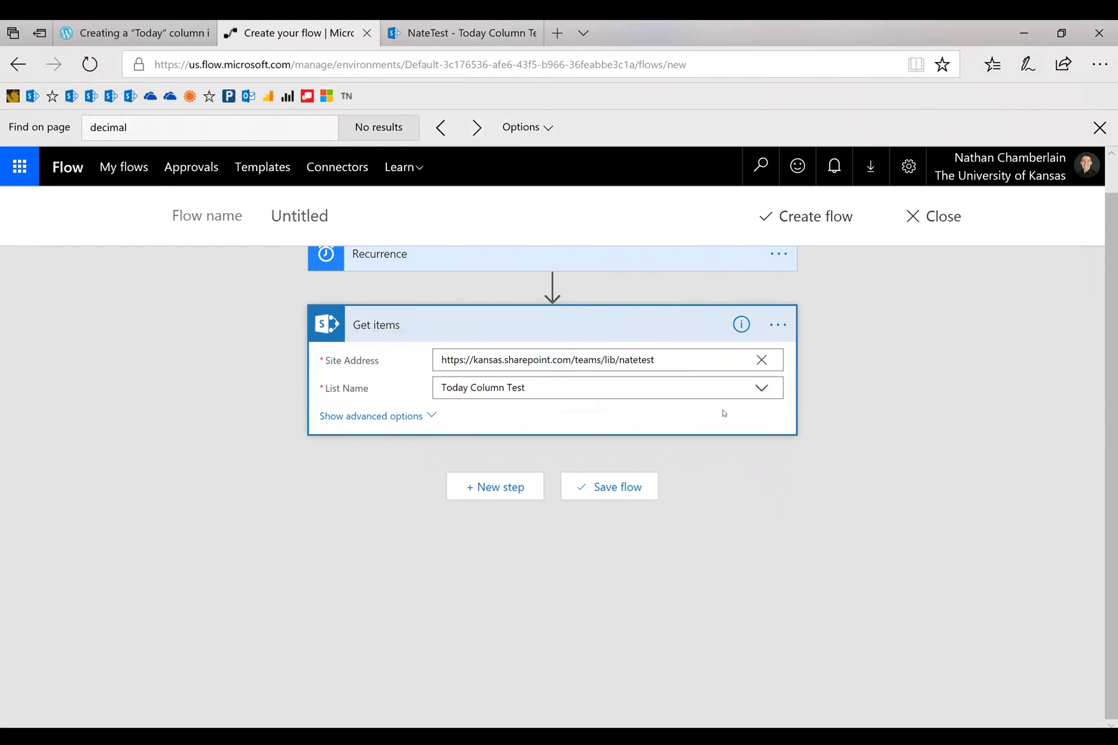
pyautogui.scroll(1, 735, 485)
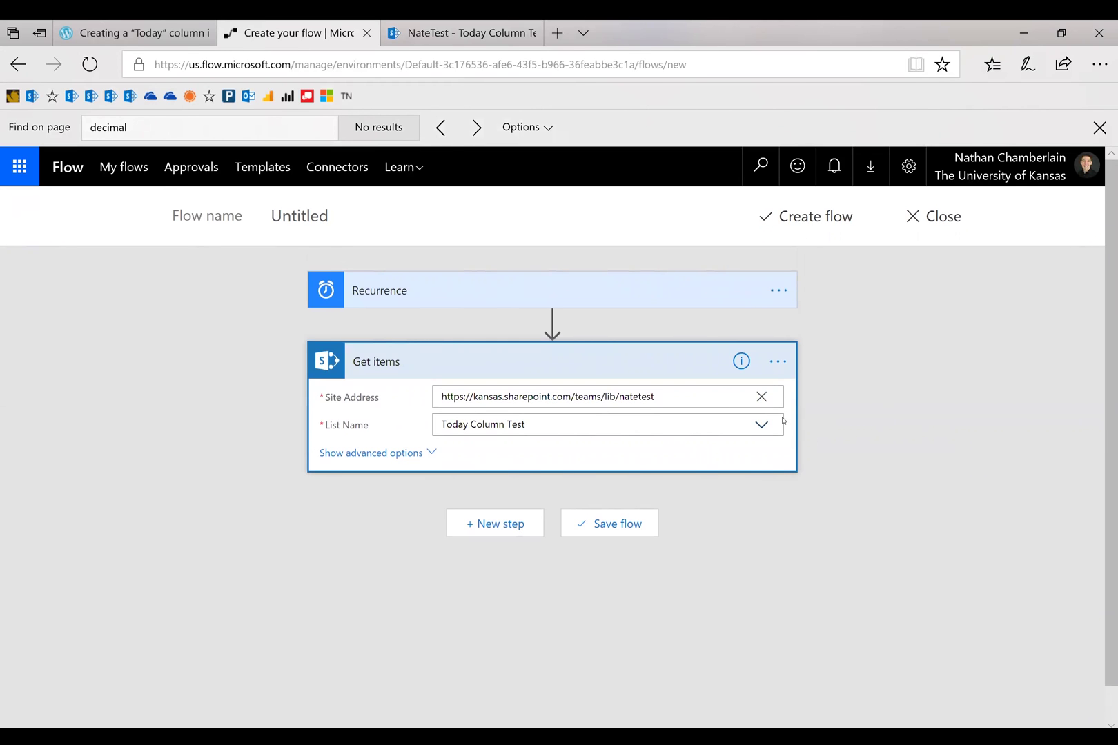
pyautogui.click(430, 452)
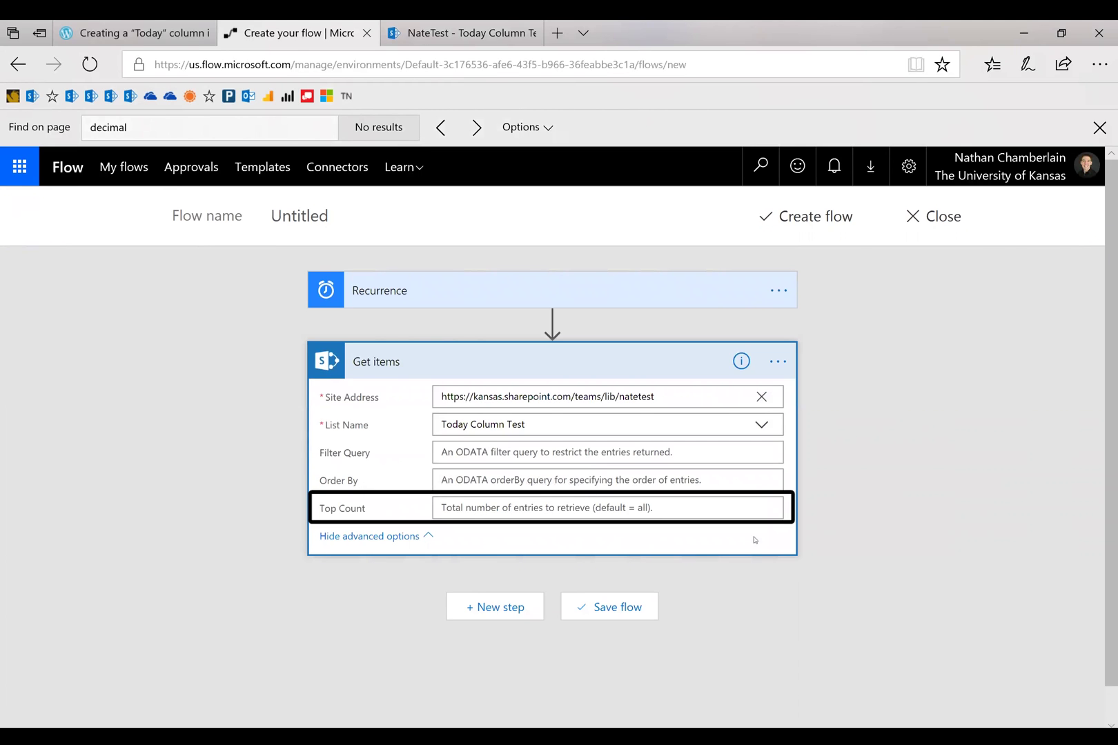
pyautogui.click(778, 363)
# Enable Pagination in the Get items settings with a Limit of 200
pyautogui.click(839, 408)
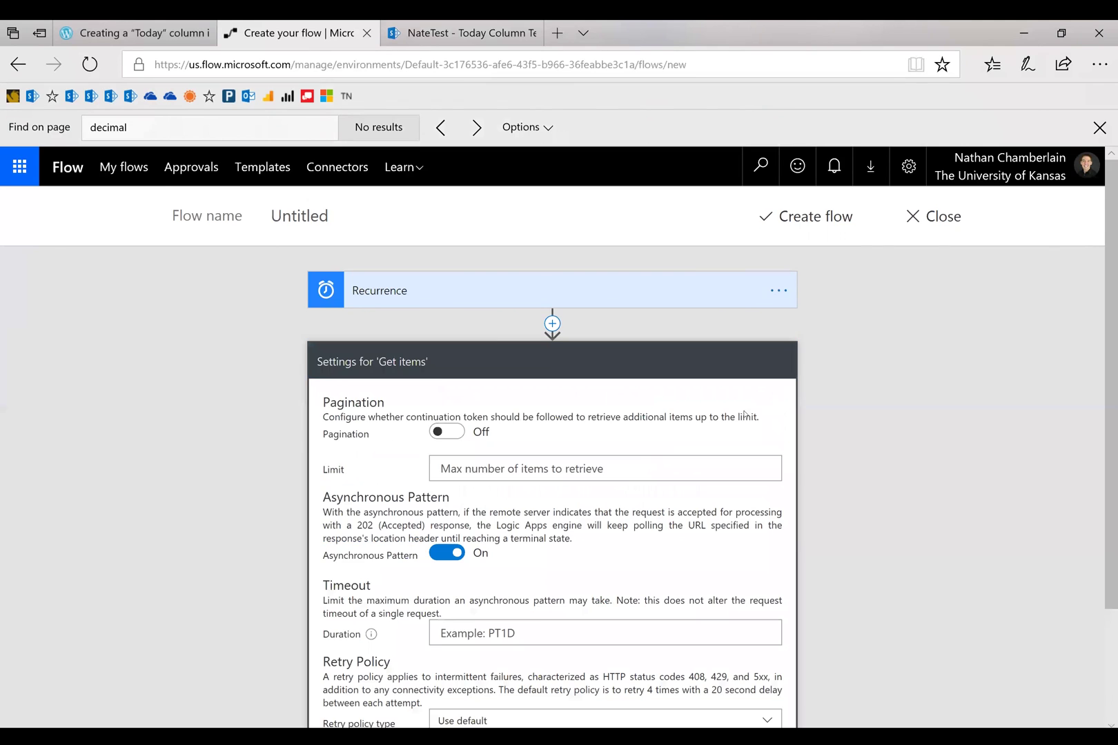
pyautogui.scroll(-1, 471, 362)
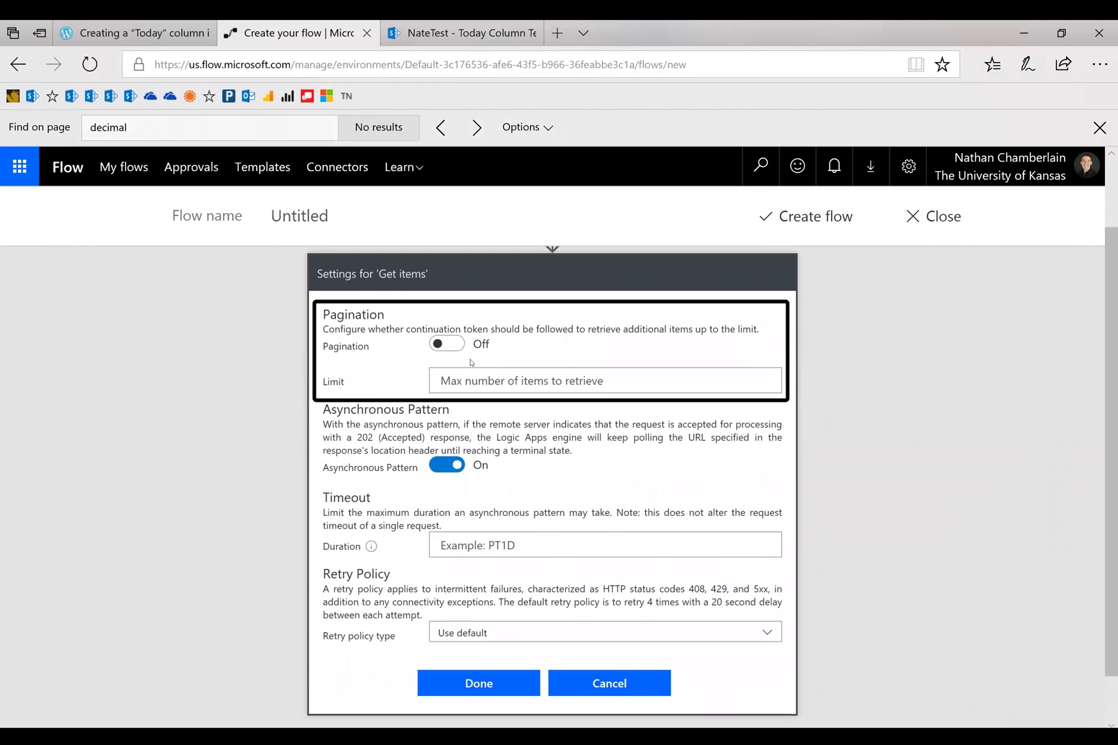
pyautogui.click(448, 344)
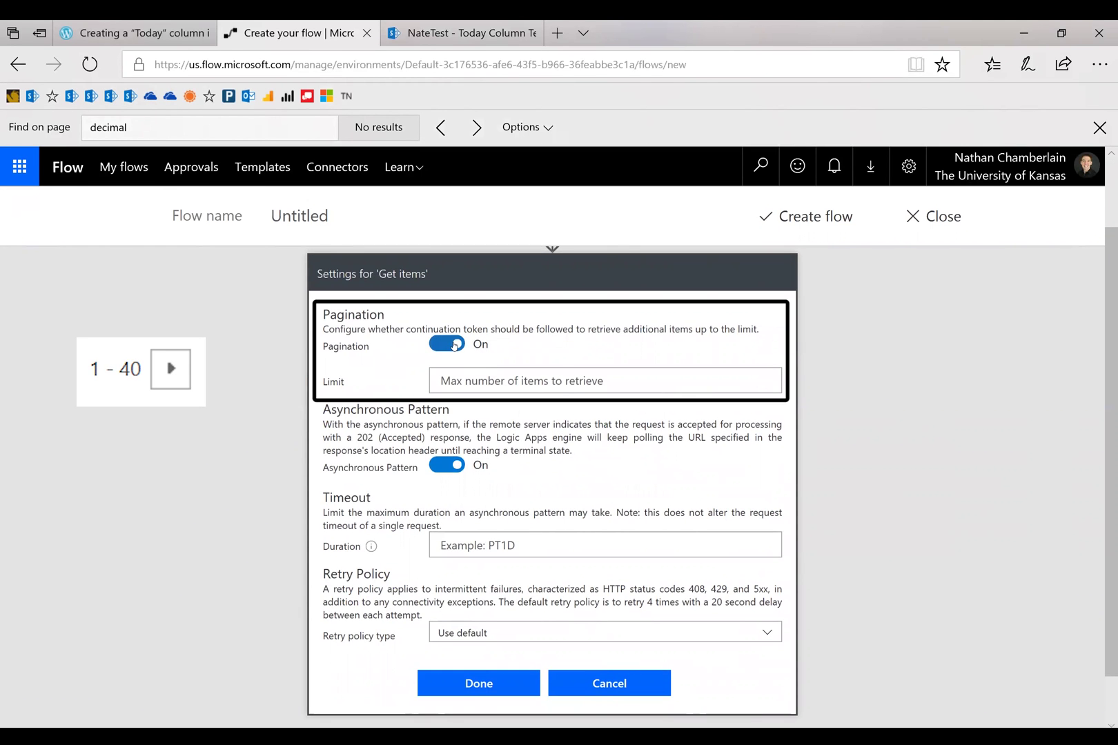
pyautogui.click(490, 378)
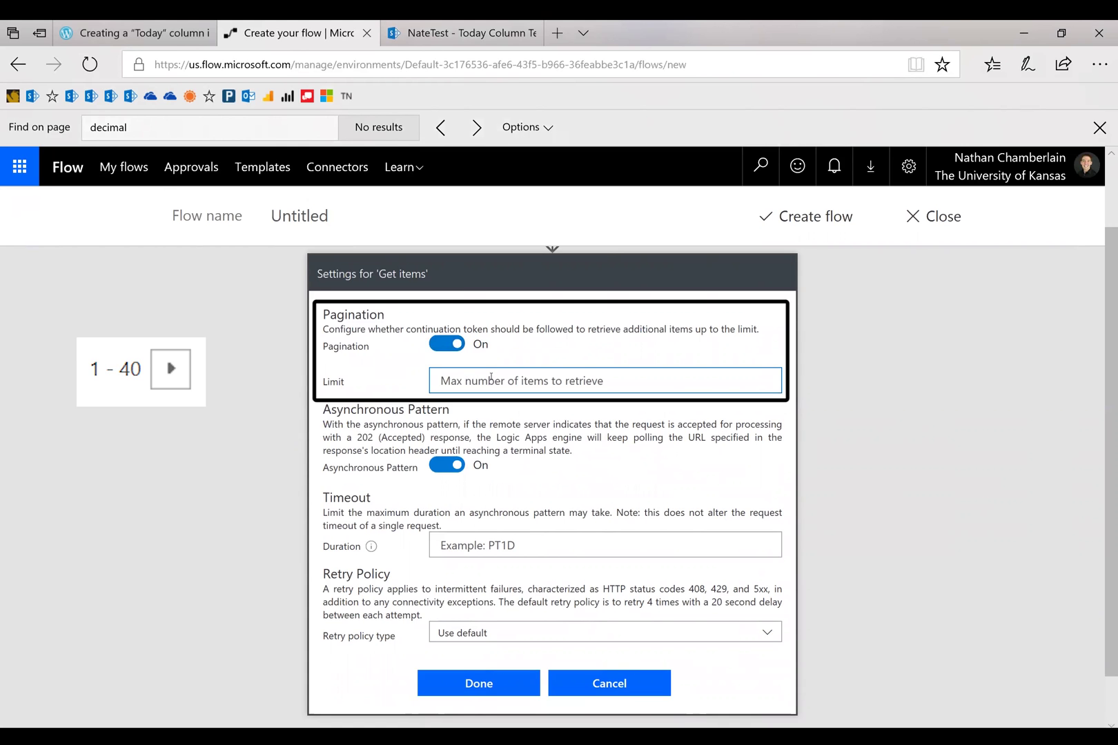
pyautogui.write('200')
pyautogui.scroll(-2, 595, 453)
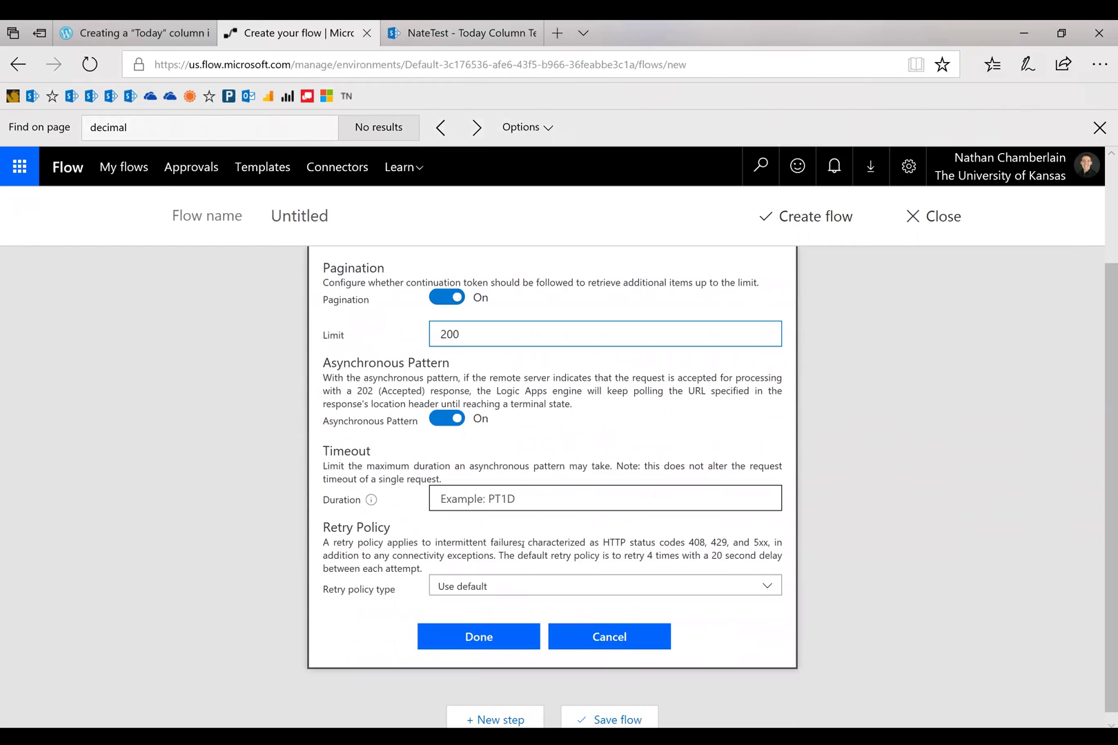
pyautogui.click(478, 627)
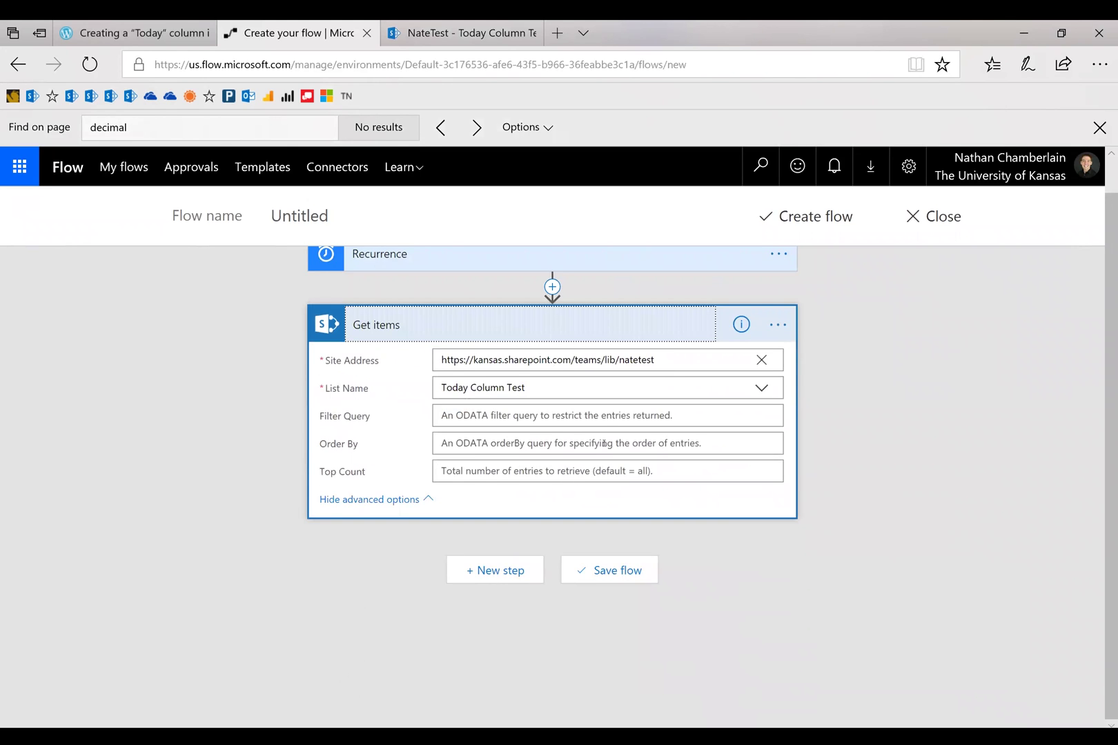
pyautogui.scroll(1, 604, 443)
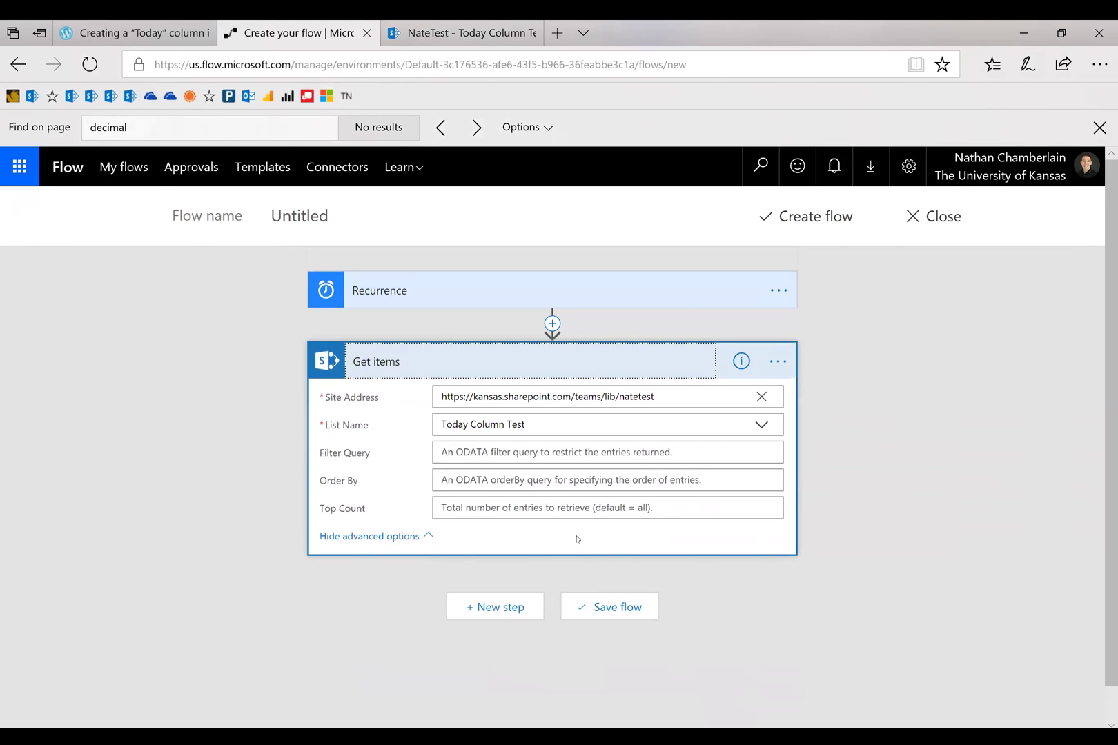
# Add an Apply to each loop running over the Get items 'value' output
pyautogui.click(504, 607)
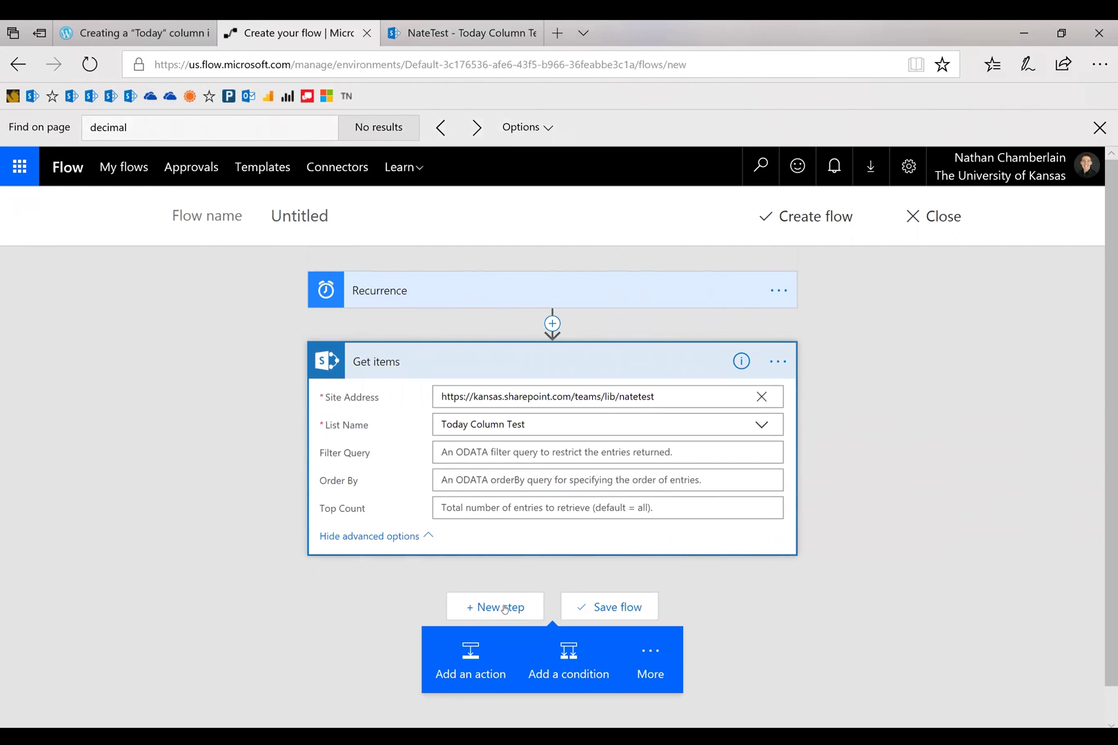
pyautogui.scroll(-1, 532, 514)
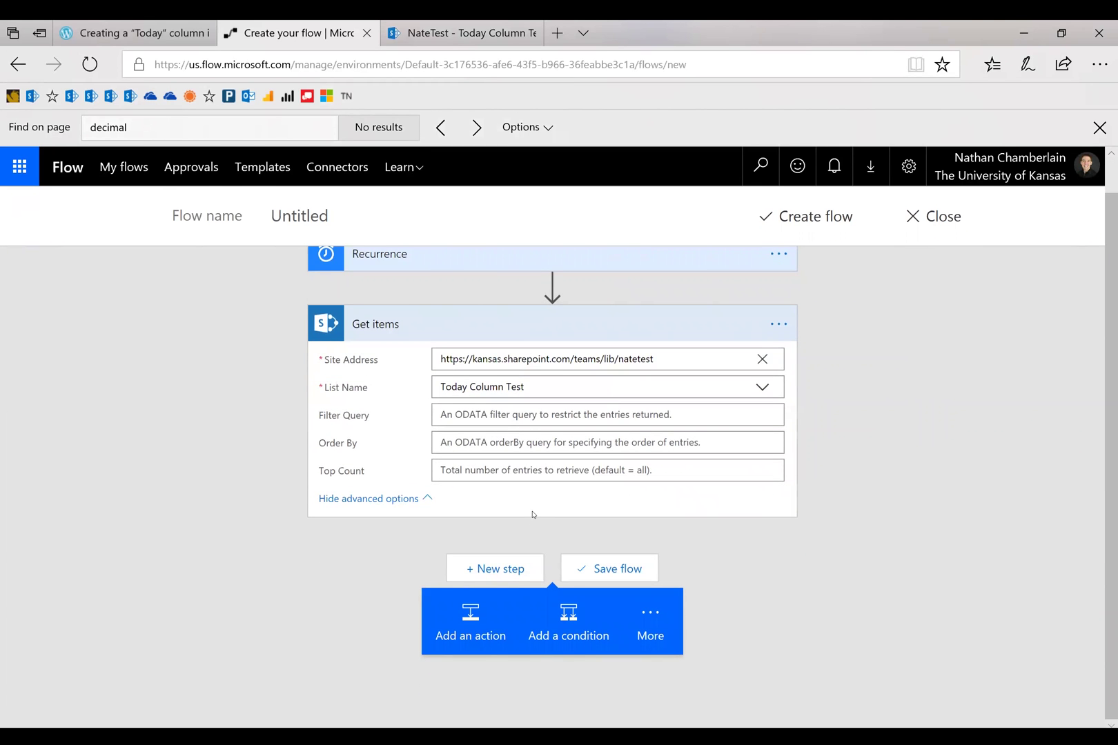
pyautogui.click(649, 615)
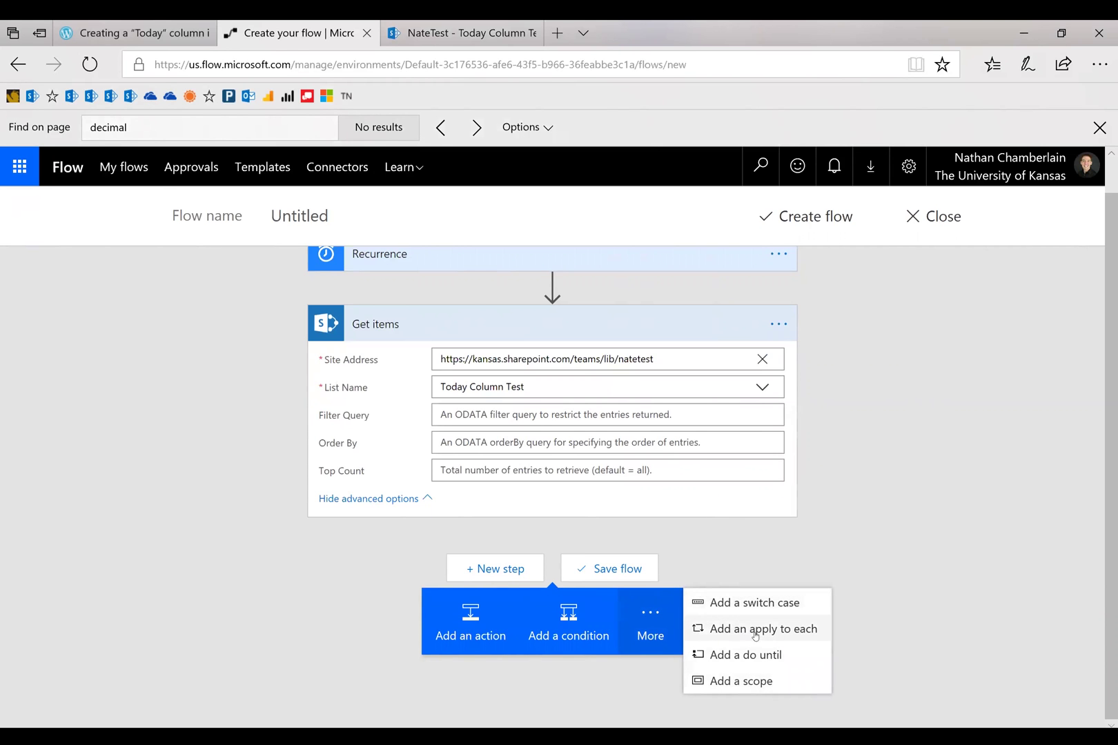
pyautogui.click(730, 628)
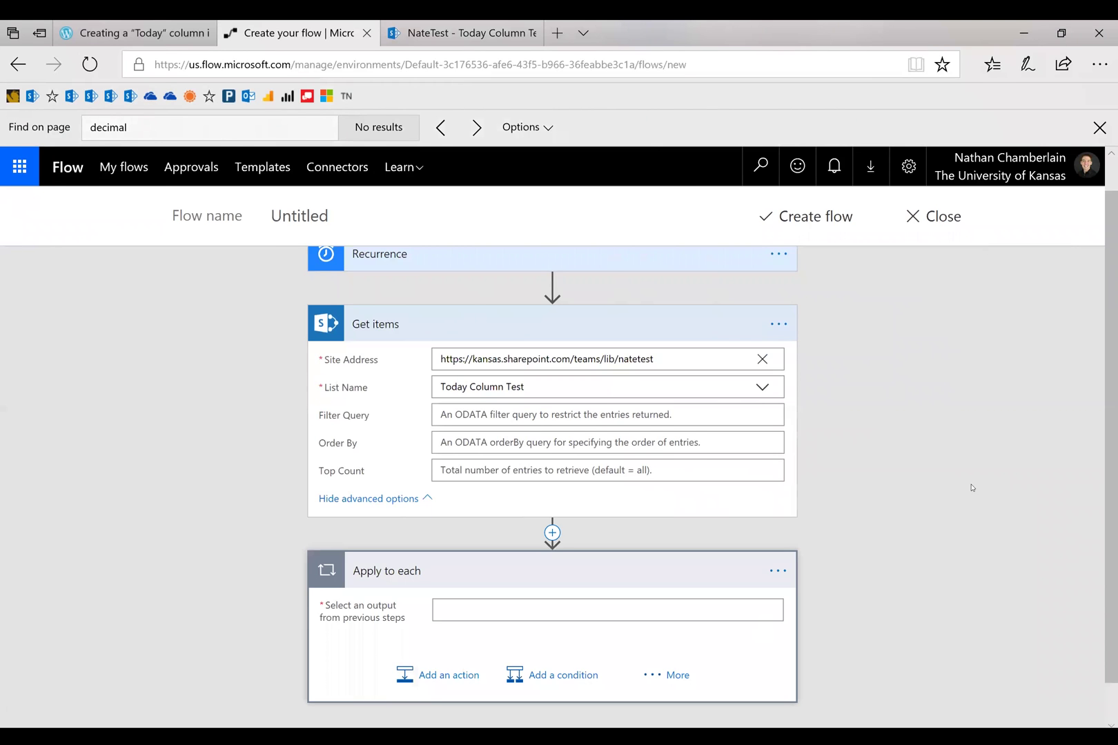
pyautogui.scroll(-1, 696, 558)
pyautogui.click(691, 564)
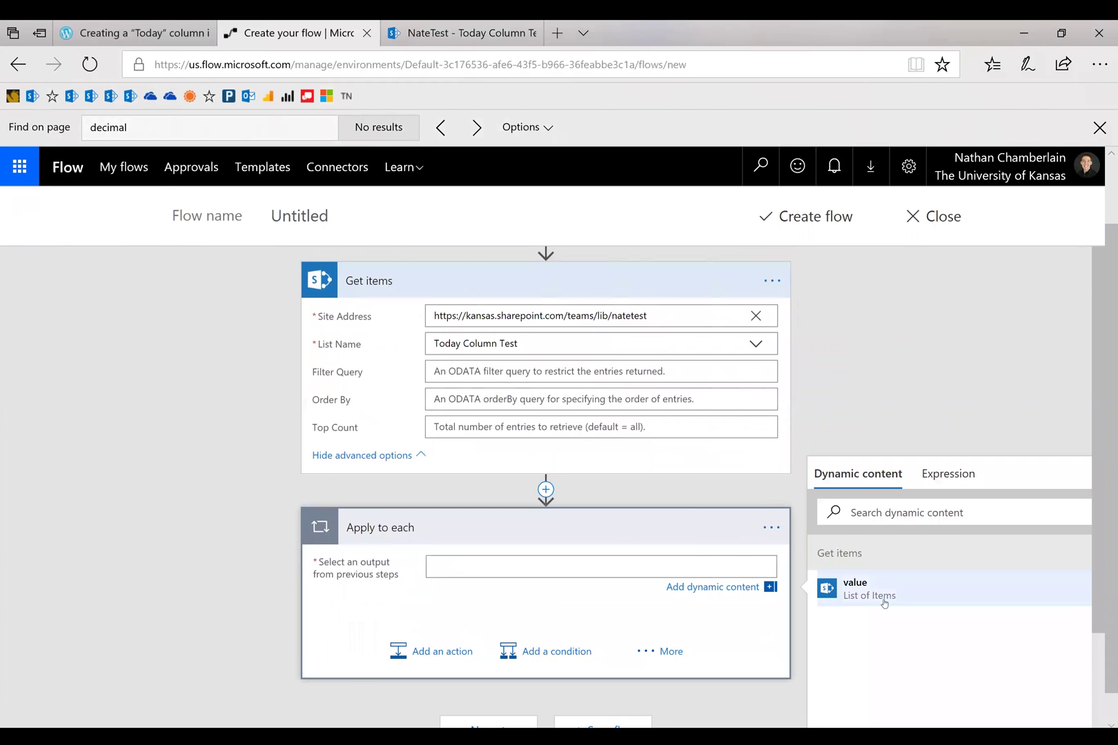
pyautogui.click(904, 599)
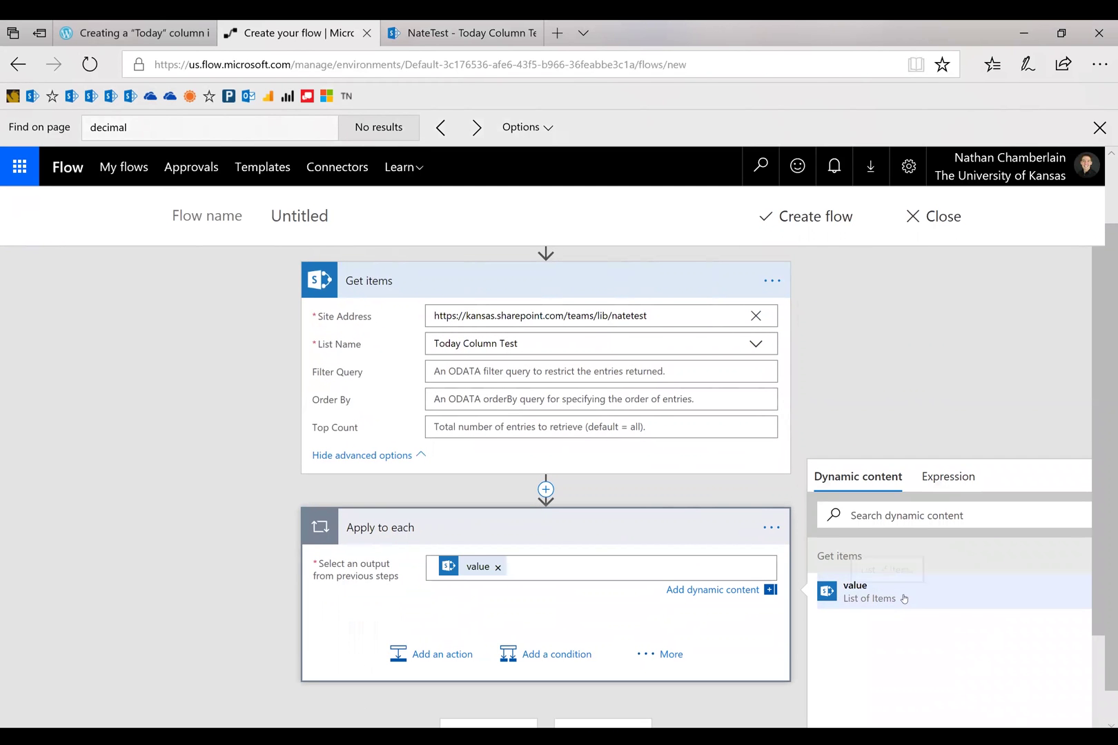
pyautogui.click(434, 664)
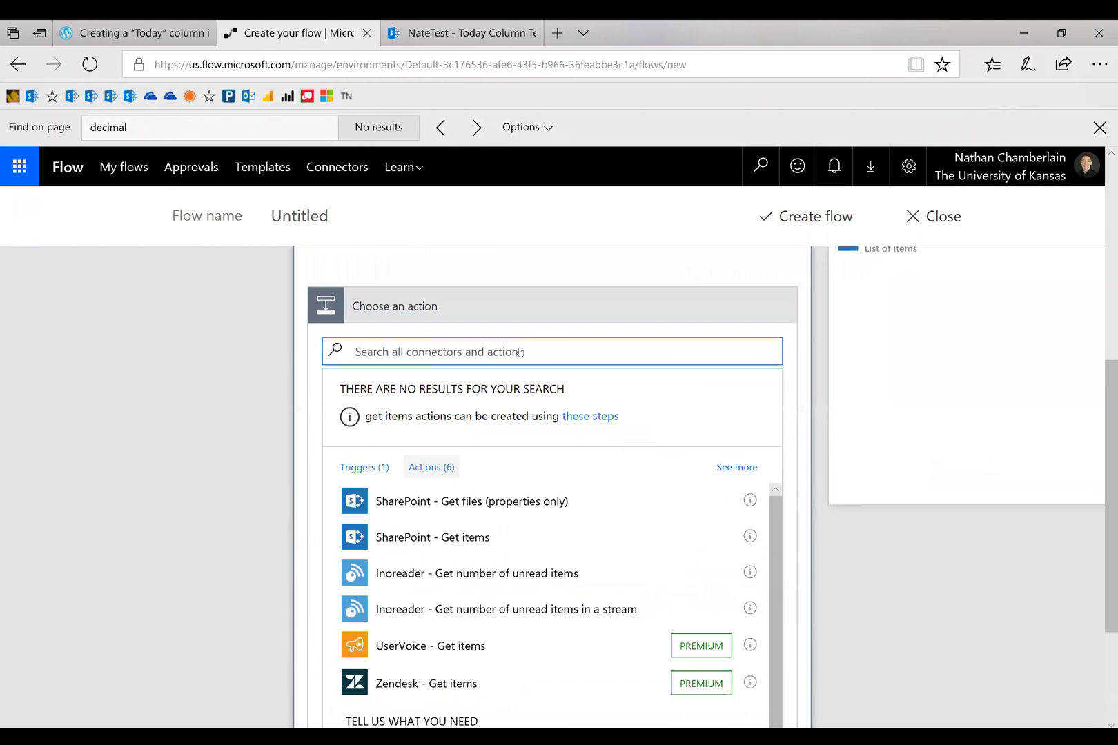
# Add a SharePoint Update item action in the loop for the natetest Today Column Test list
pyautogui.write('update ')
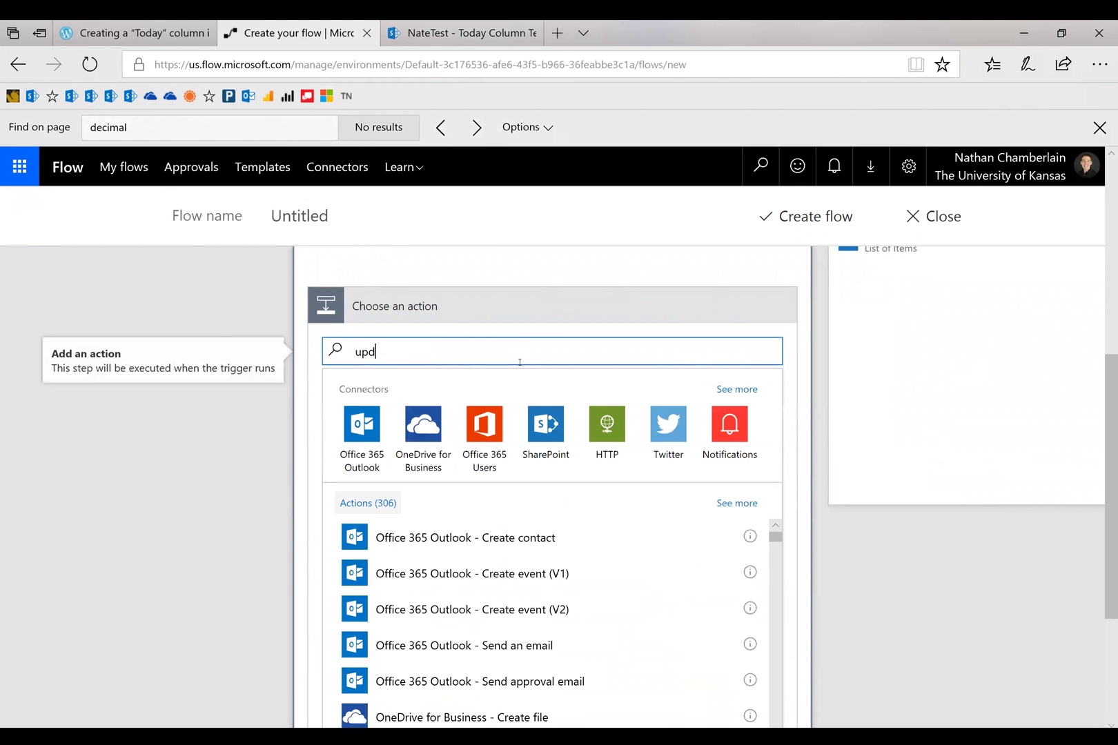
pyautogui.write('item')
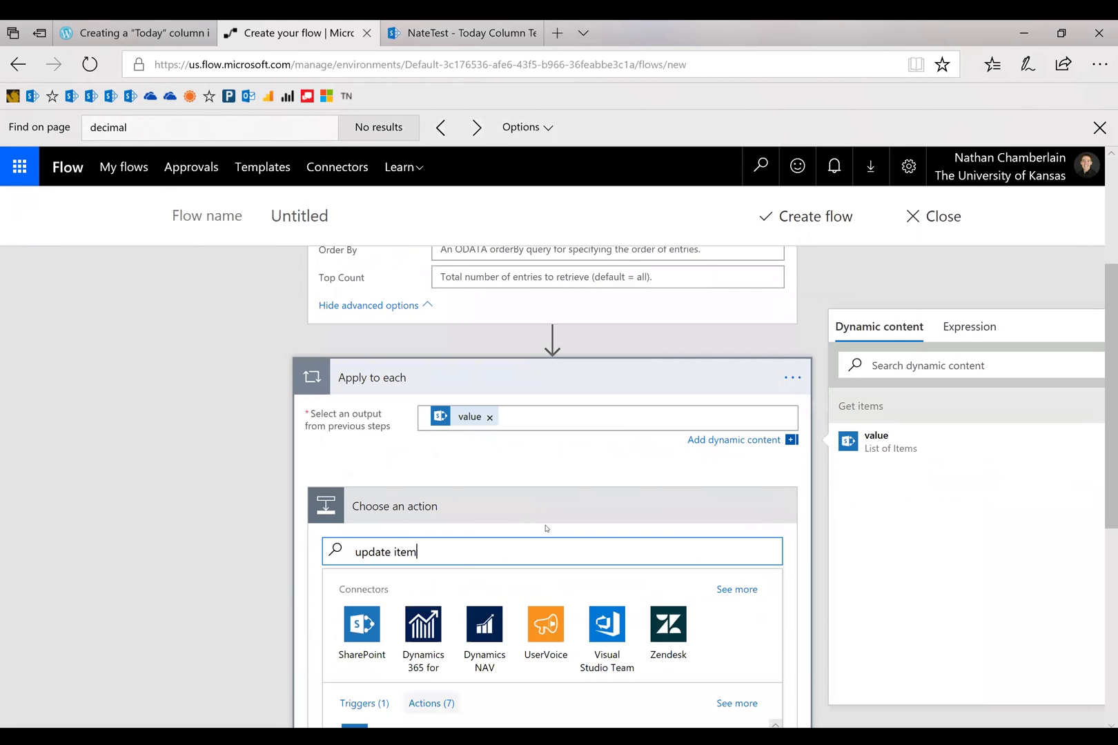
pyautogui.scroll(-3, 541, 517)
pyautogui.click(497, 516)
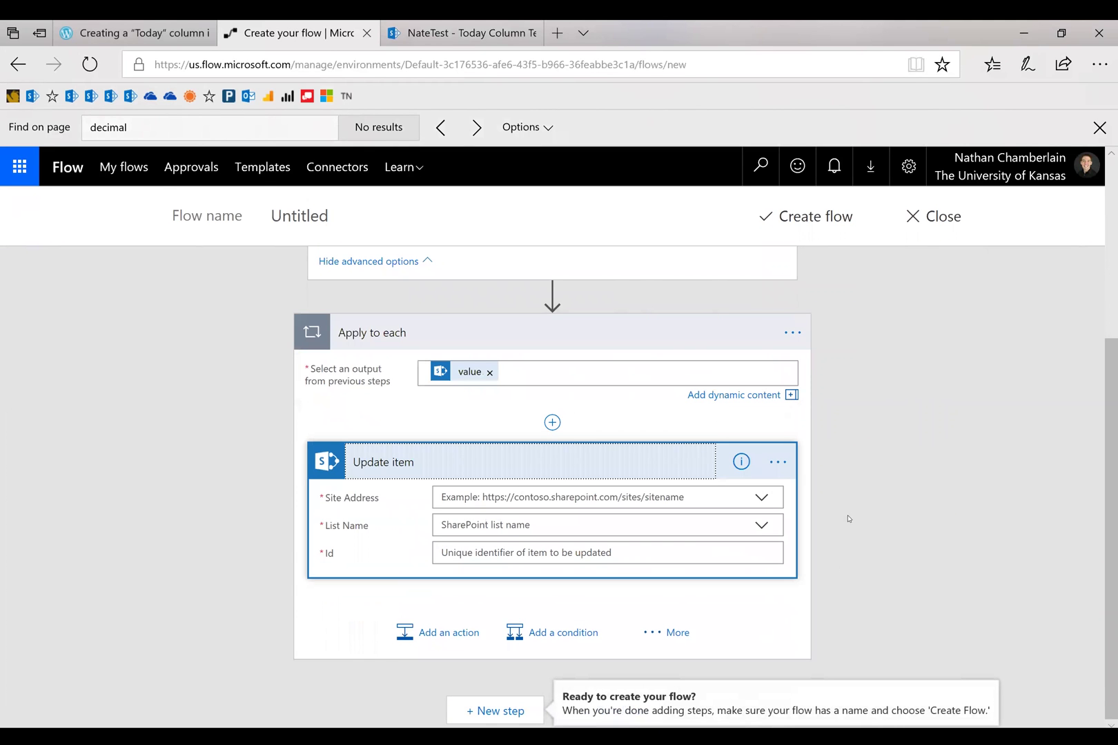
pyautogui.click(697, 501)
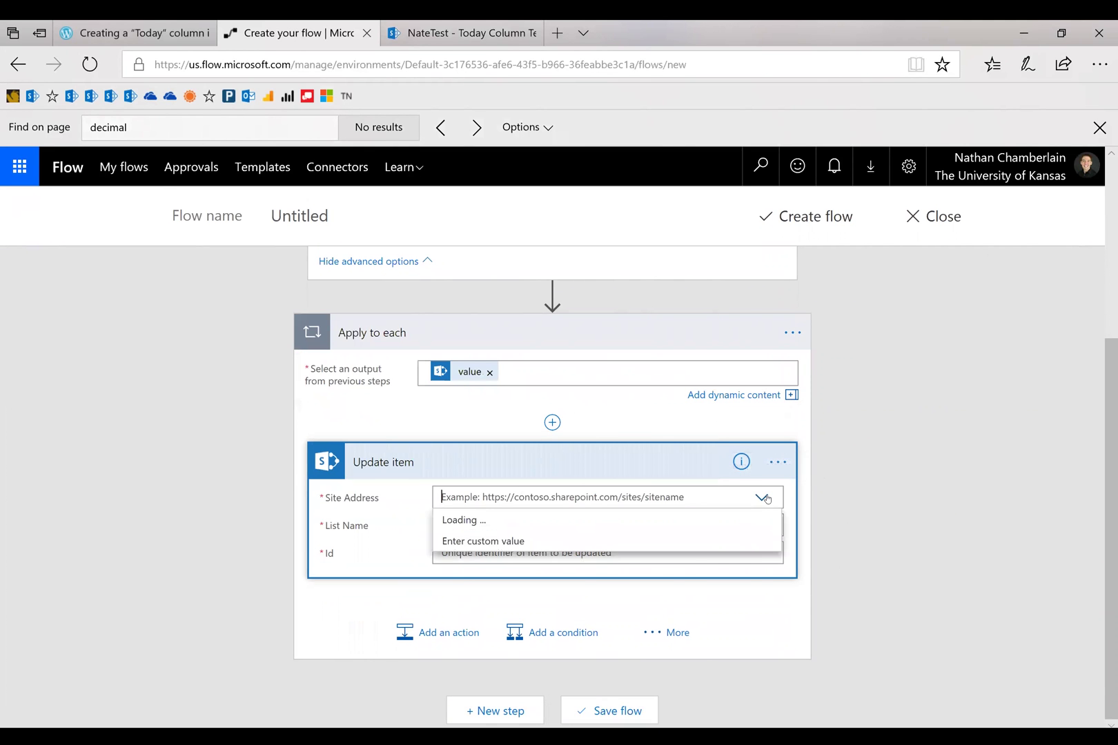
pyautogui.click(525, 513)
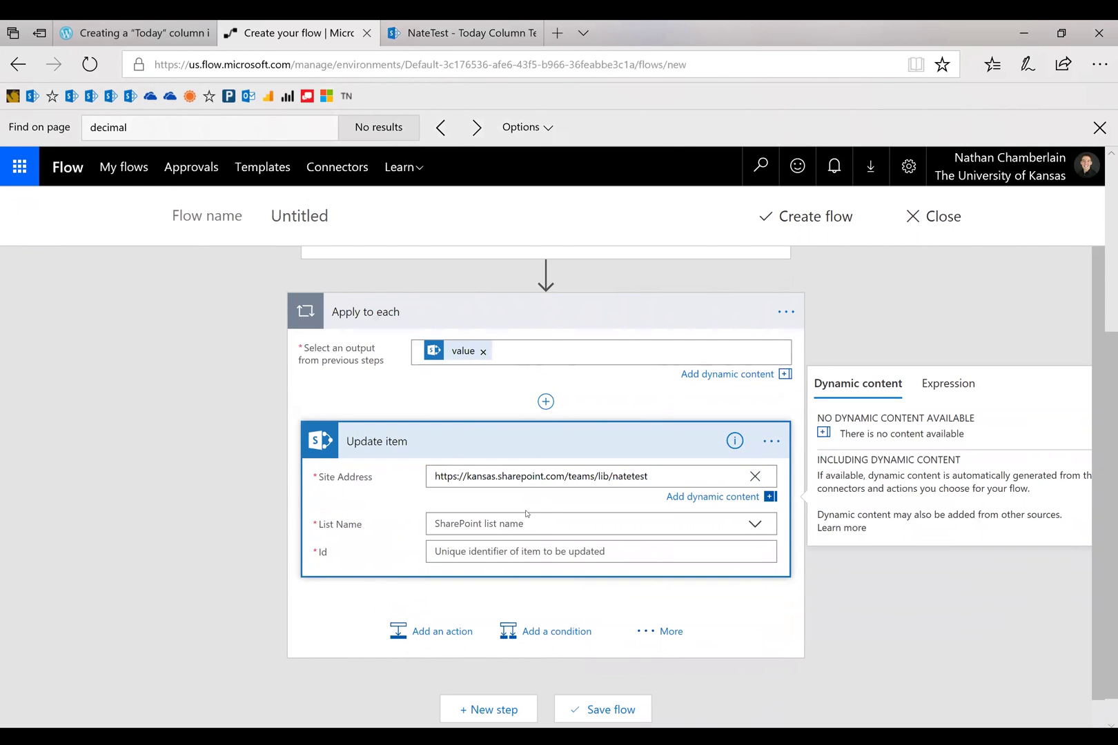
pyautogui.click(593, 526)
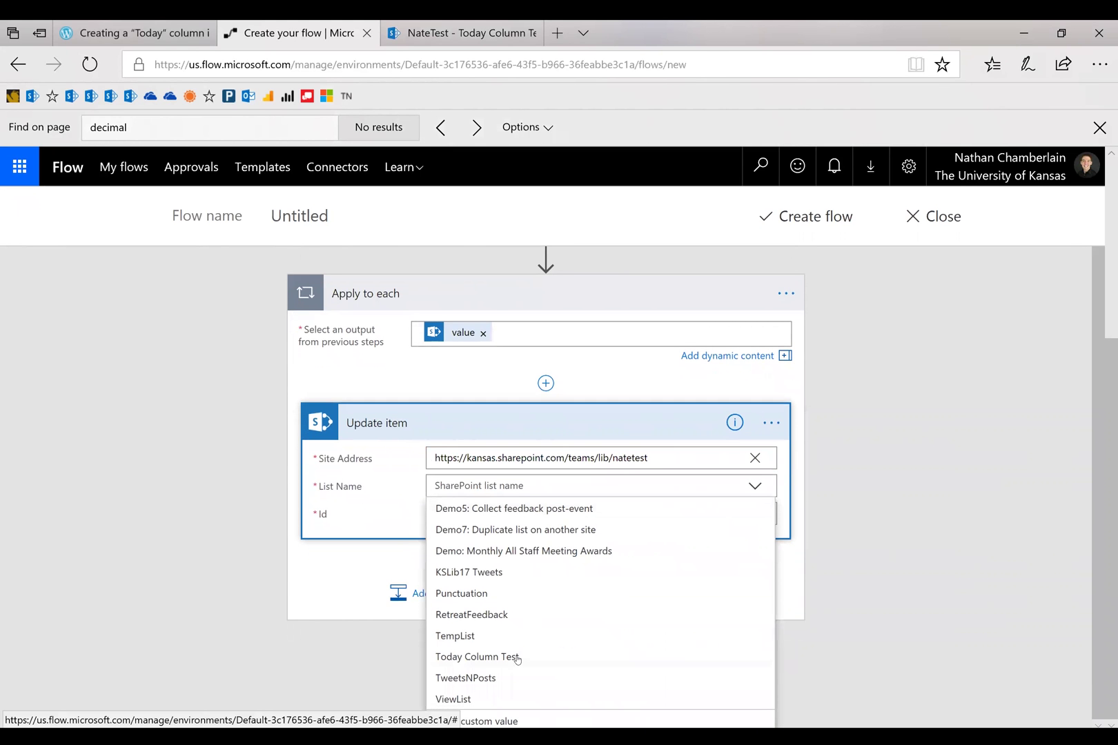
pyautogui.click(477, 656)
# Fill Update item's Id with each item's ID and Title with its Title
pyautogui.click(683, 544)
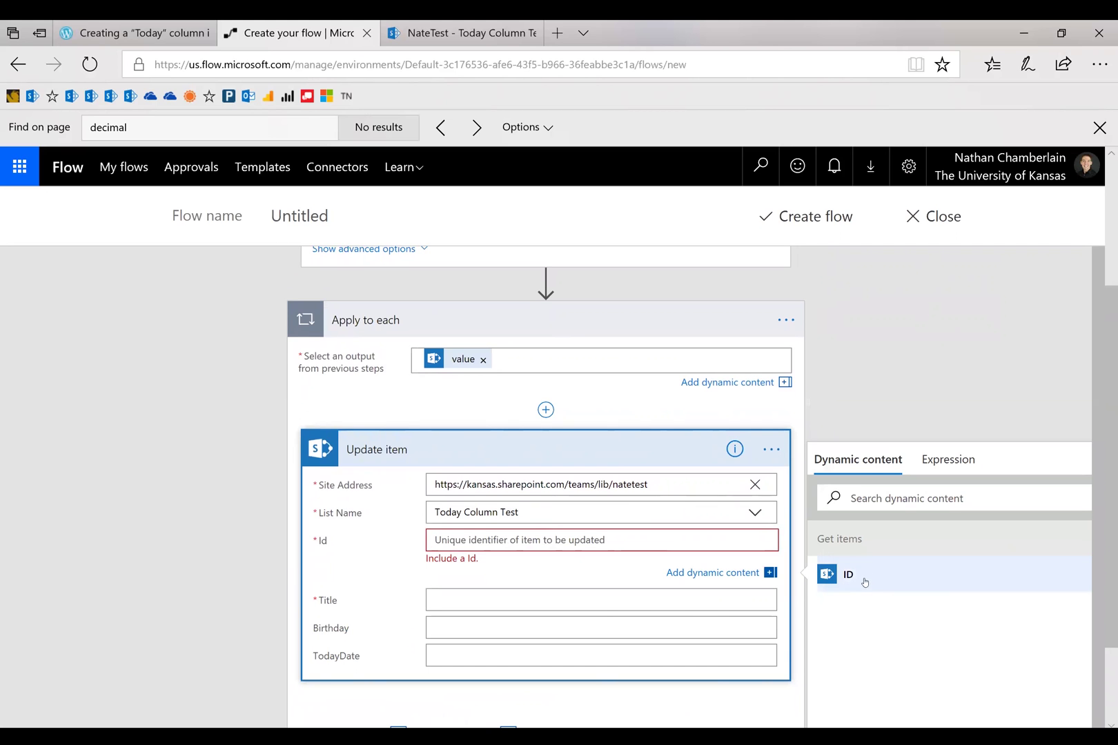
pyautogui.click(855, 578)
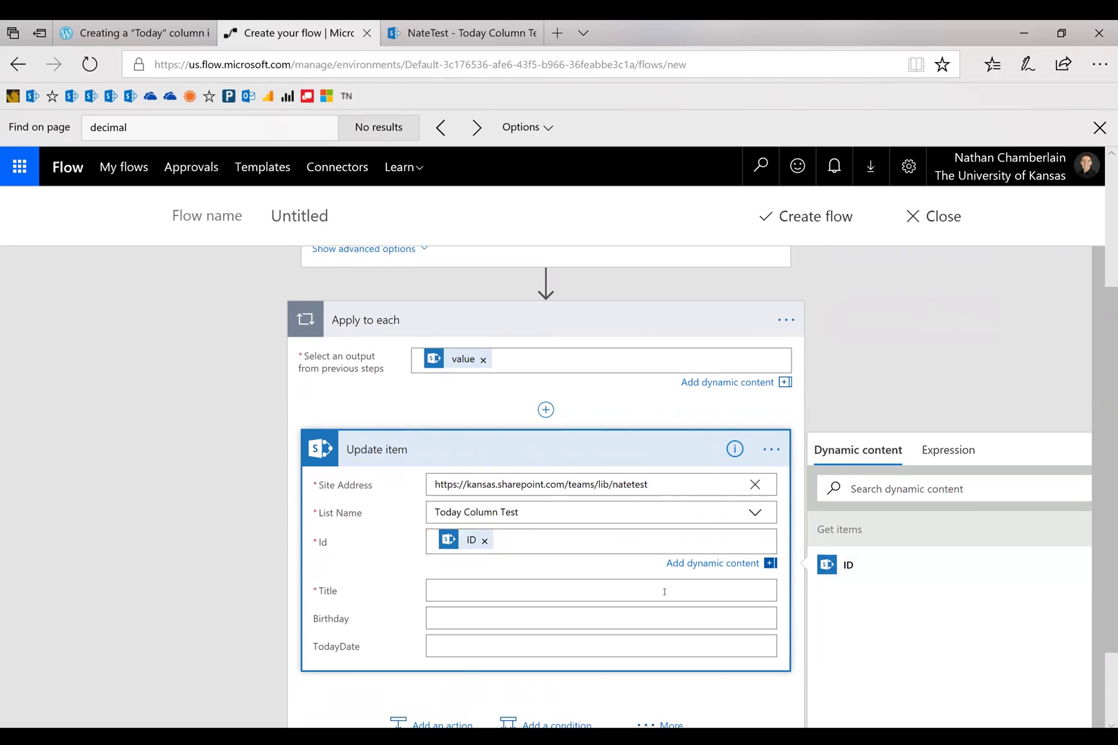
pyautogui.click(633, 588)
pyautogui.scroll(-2, 928, 529)
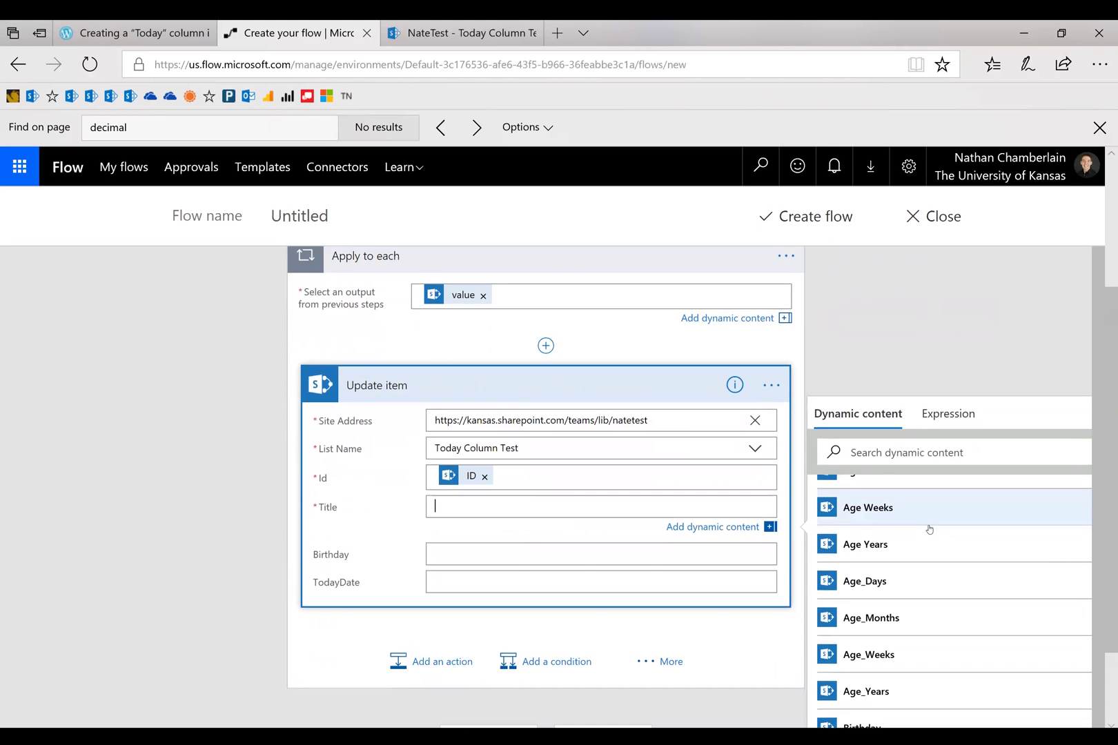
pyautogui.scroll(-2, 985, 353)
pyautogui.scroll(-10, 960, 494)
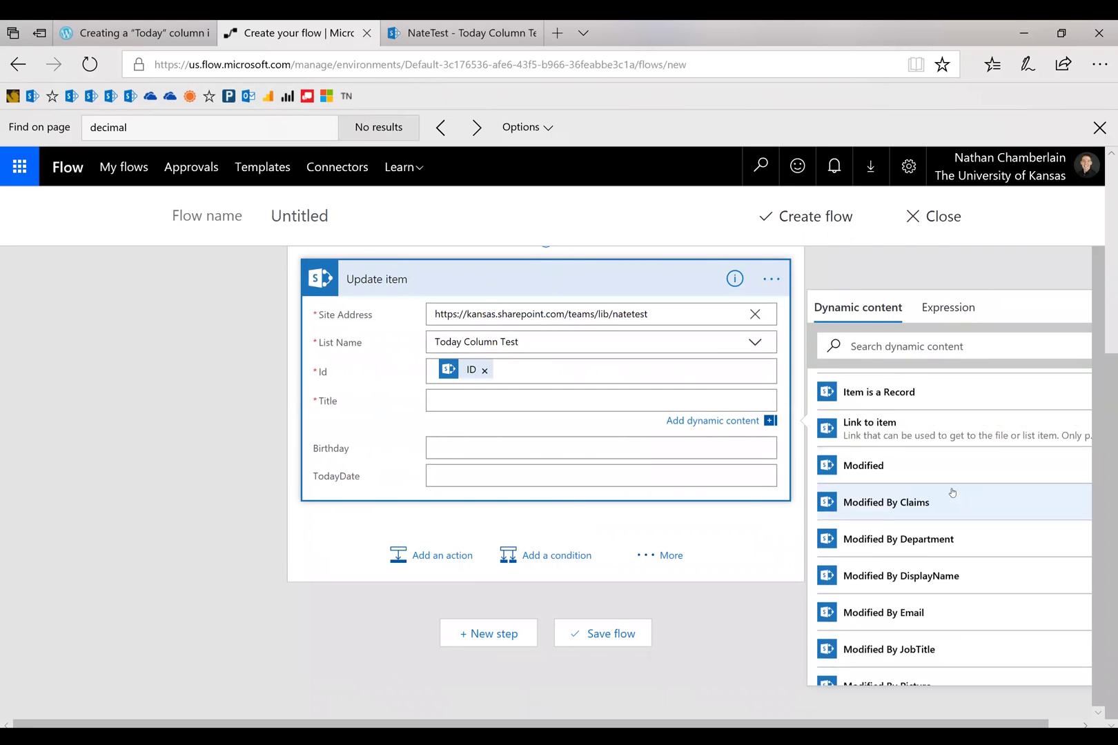
pyautogui.click(920, 629)
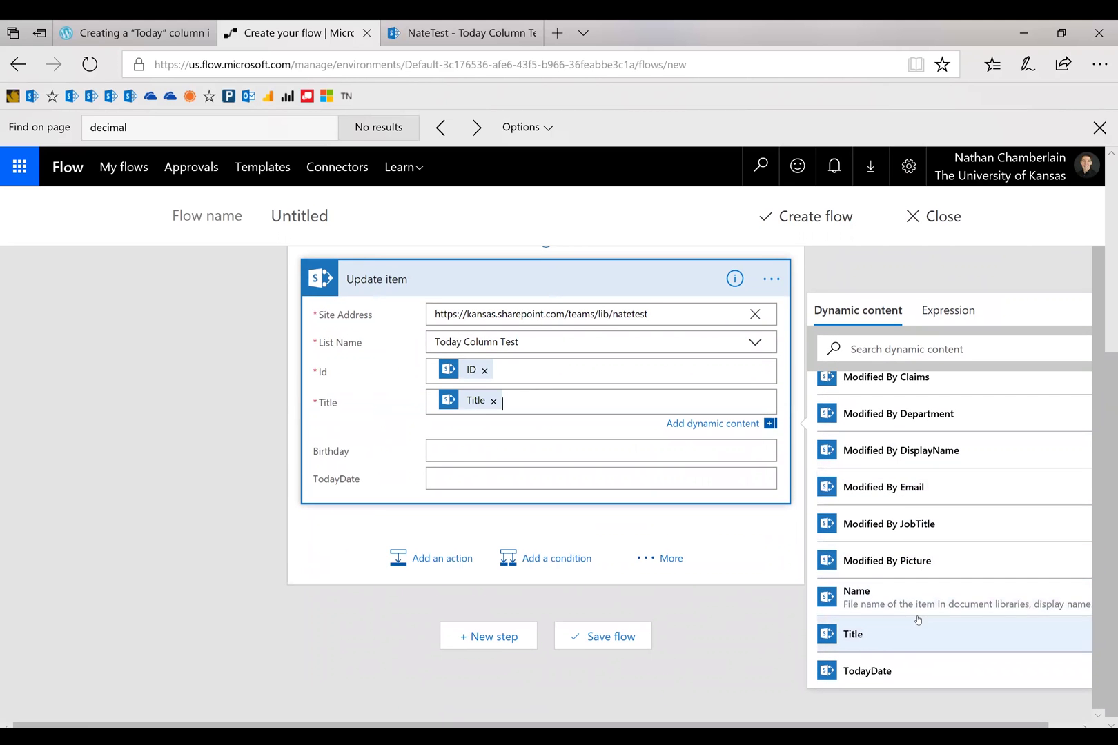
pyautogui.click(459, 479)
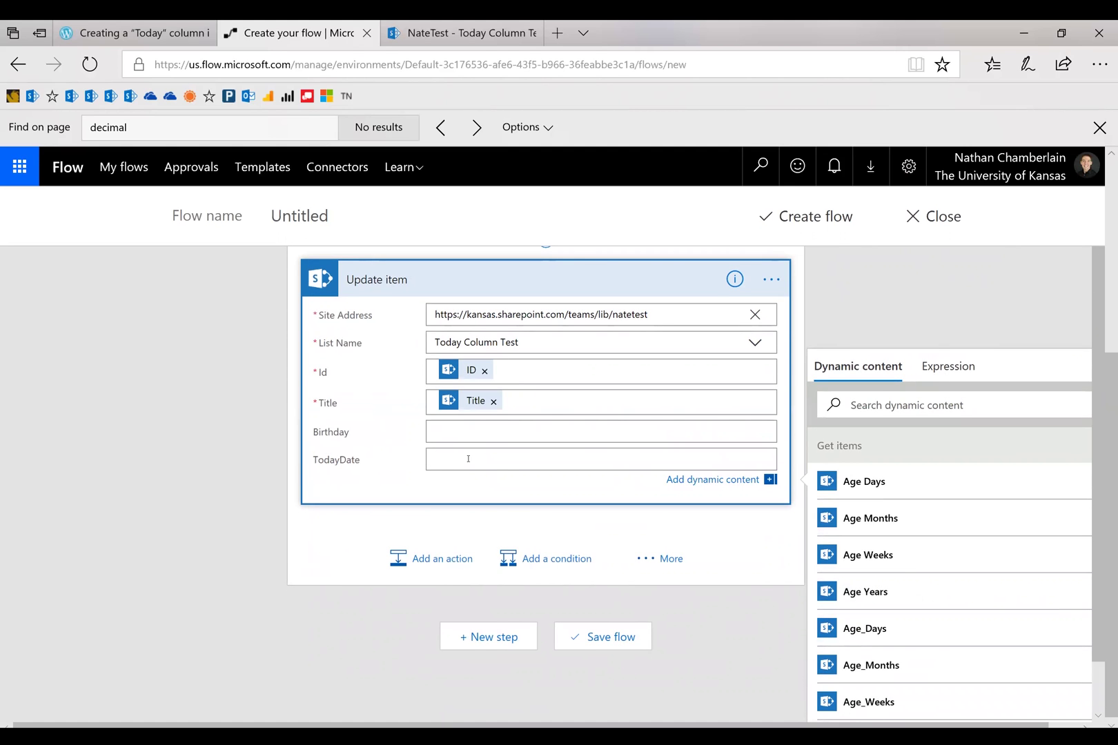
# Enter the Date and time function utcNow() as the TodayDate expression
pyautogui.click(949, 369)
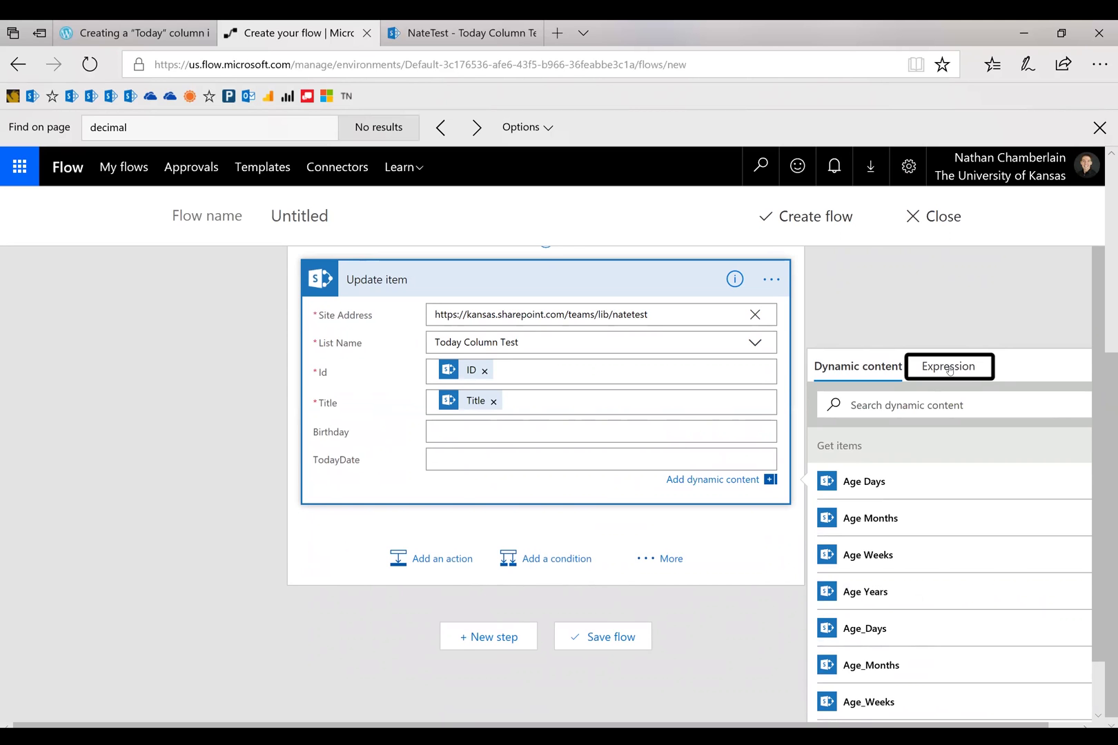
pyautogui.scroll(-3, 950, 509)
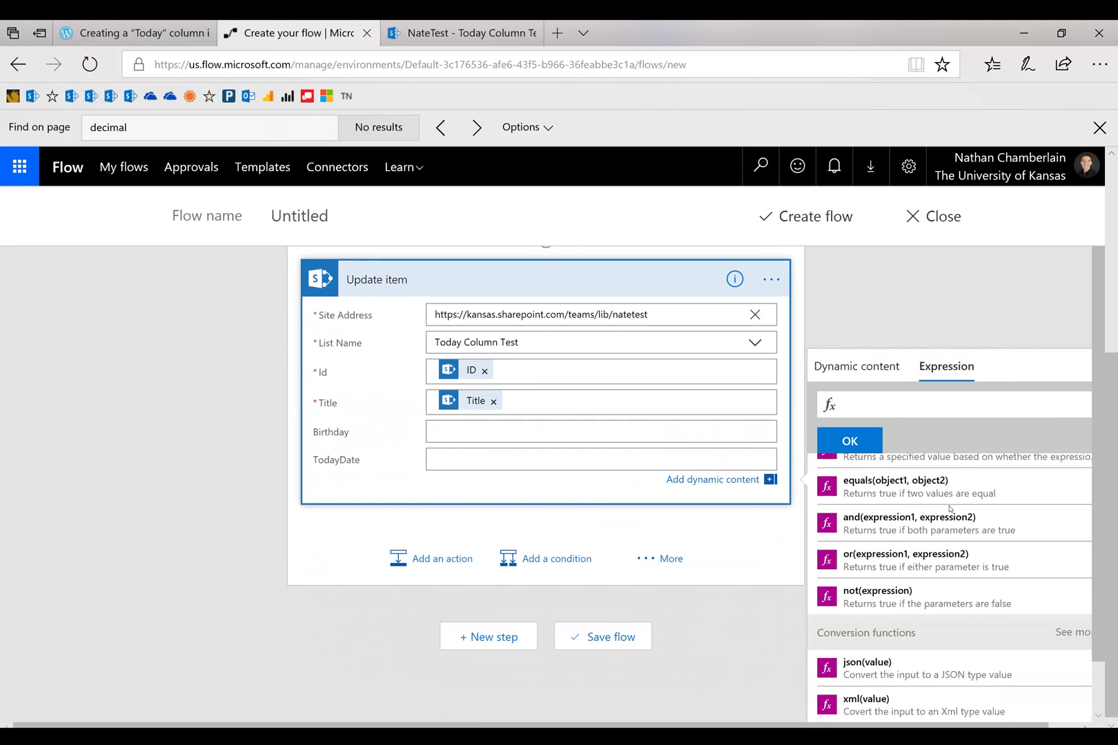
pyautogui.scroll(-10, 949, 509)
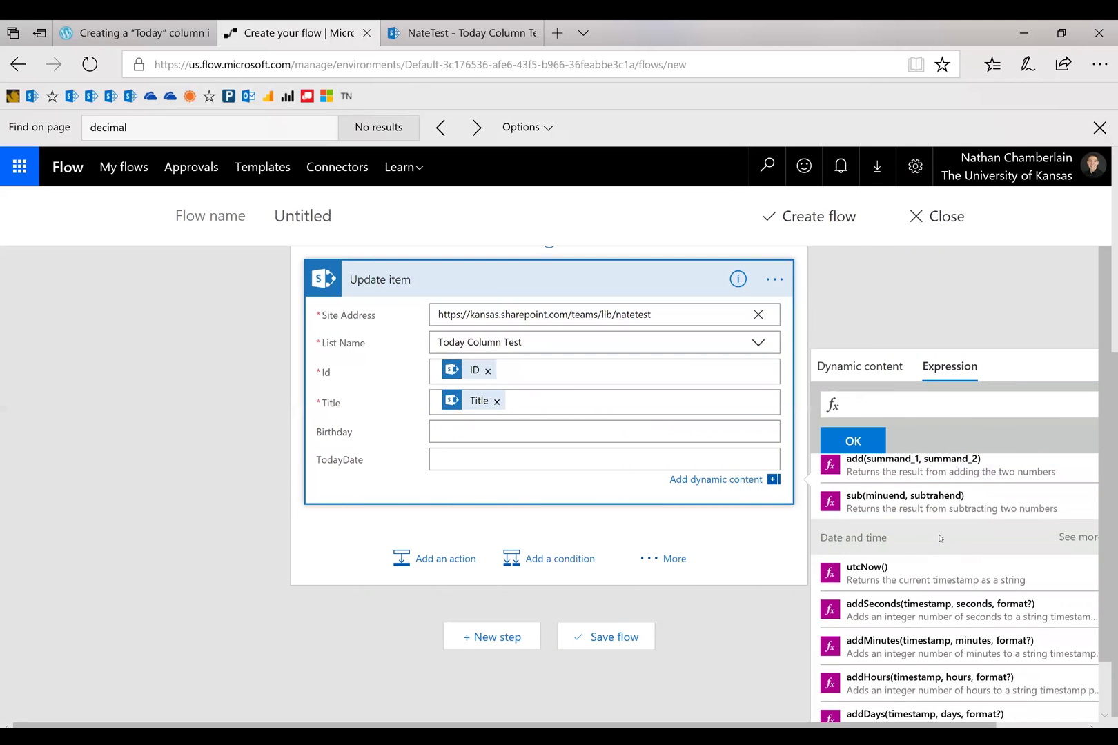
pyautogui.scroll(-1, 925, 547)
pyautogui.click(871, 529)
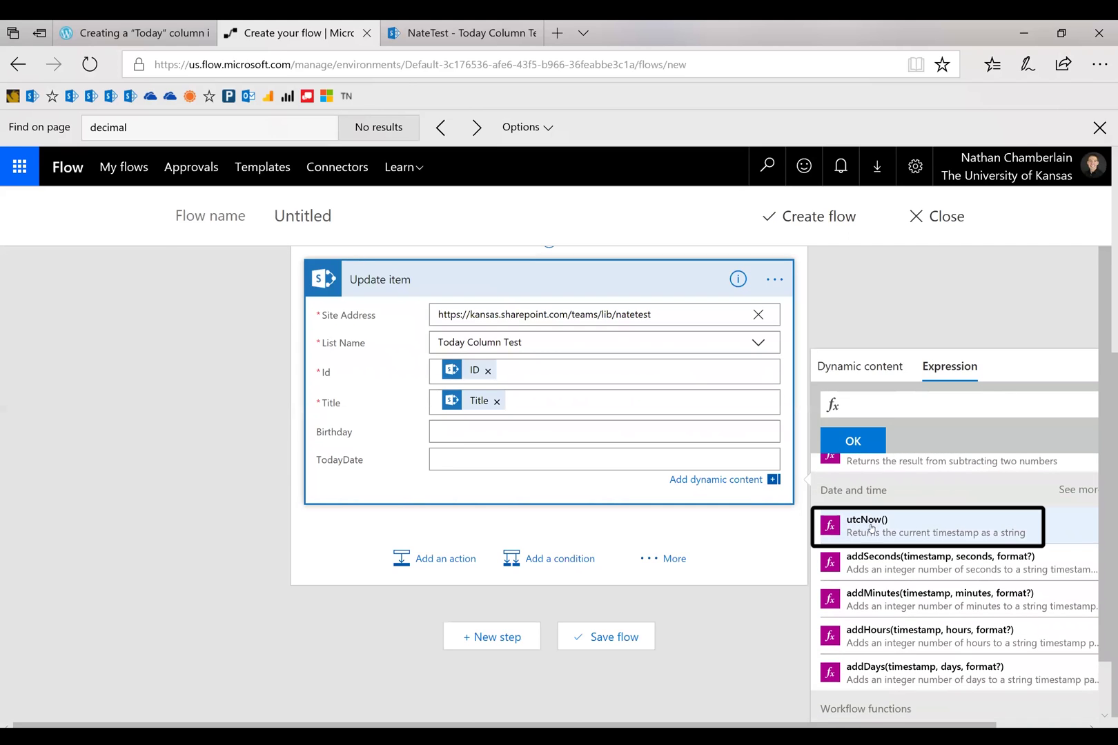
pyautogui.click(890, 528)
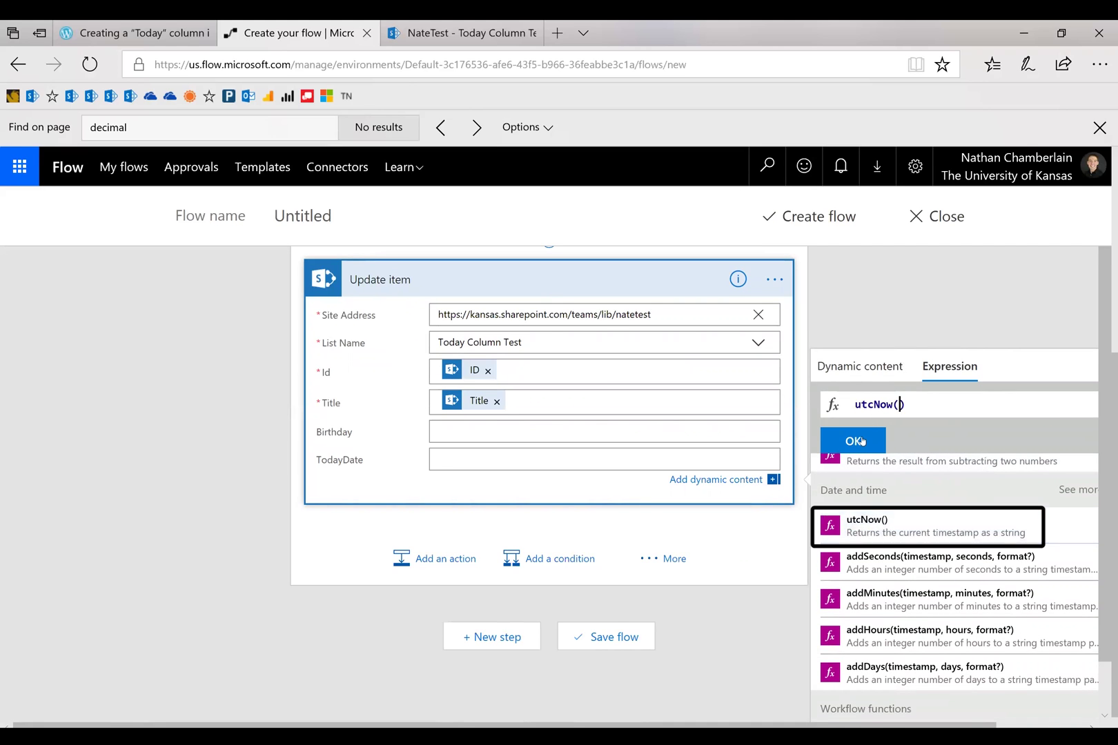
pyautogui.click(861, 442)
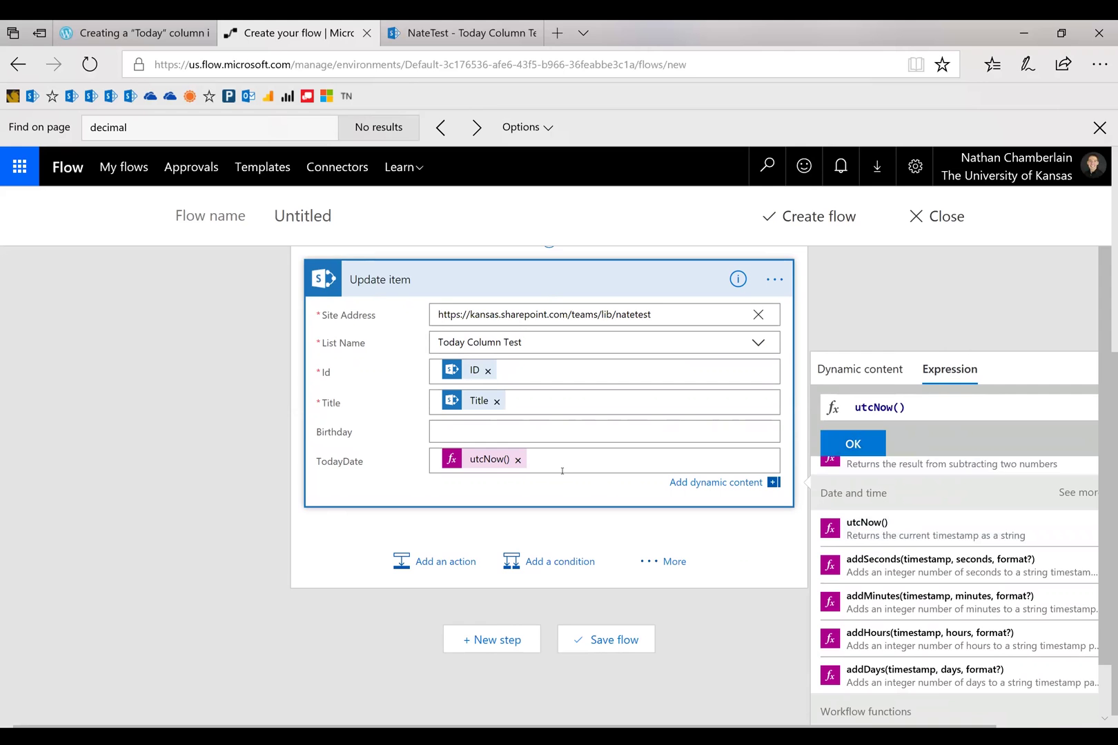
pyautogui.scroll(5, 624, 519)
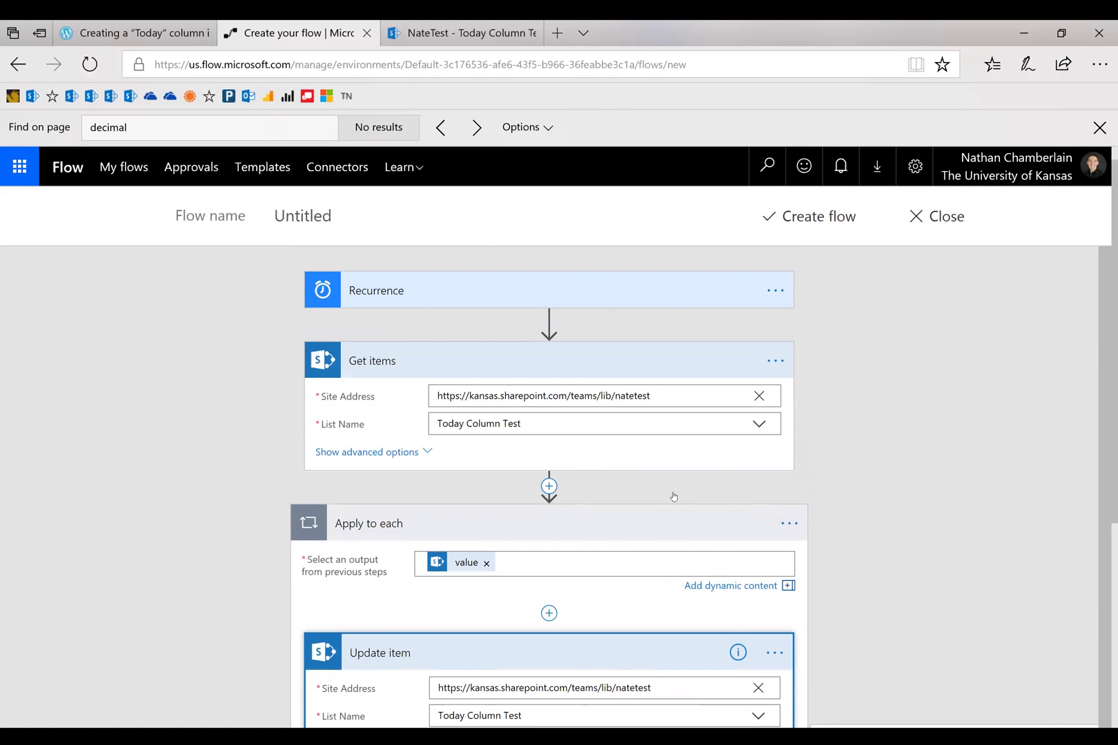
# Name the flow 'Today Date' and create it, letting its first run complete successfully
pyautogui.scroll(-2, 396, 491)
pyautogui.scroll(-3, 481, 526)
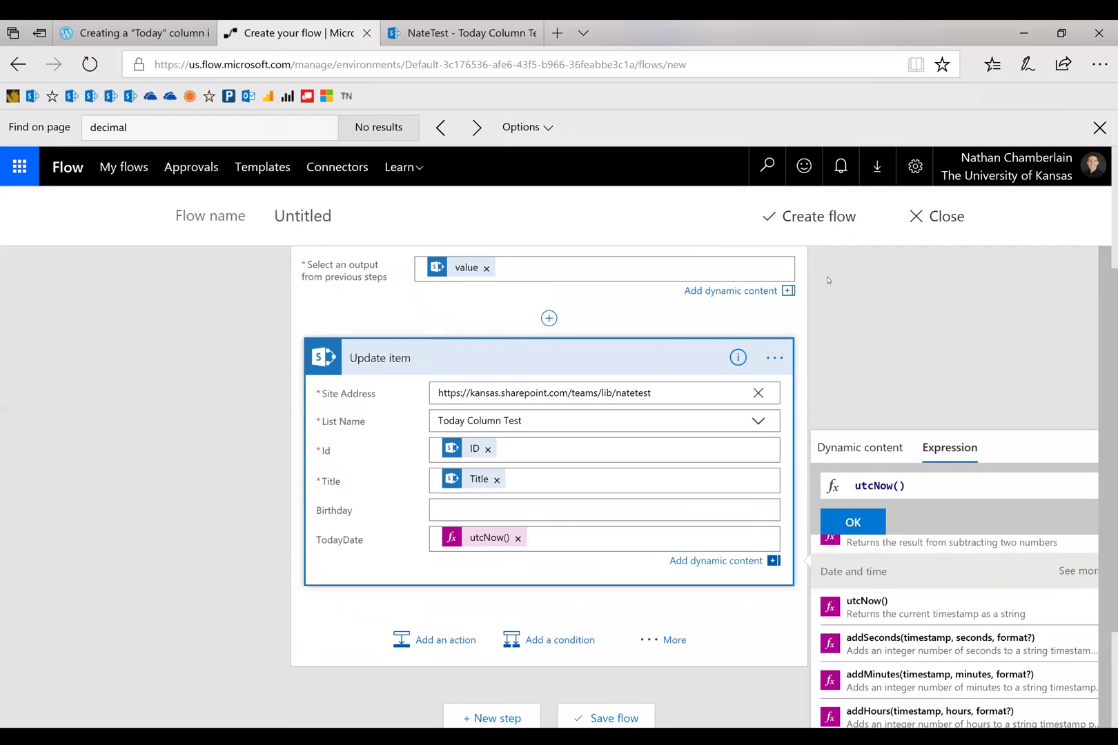
pyautogui.click(526, 215)
pyautogui.write('Today Date')
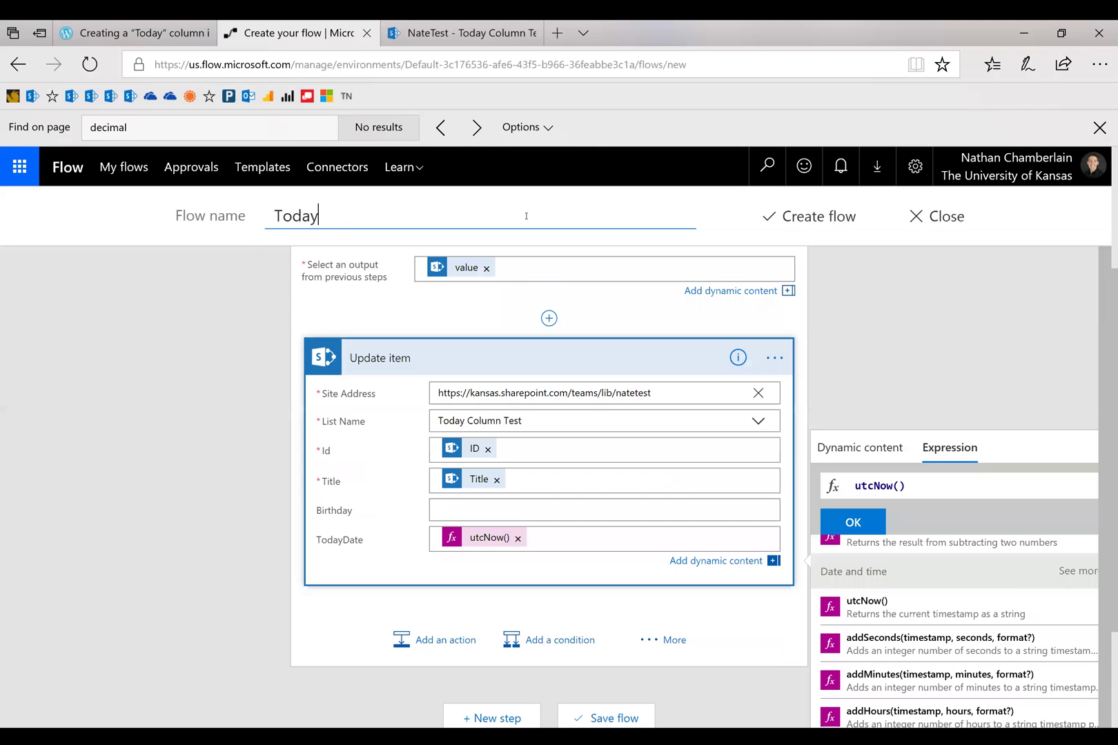
pyautogui.click(801, 216)
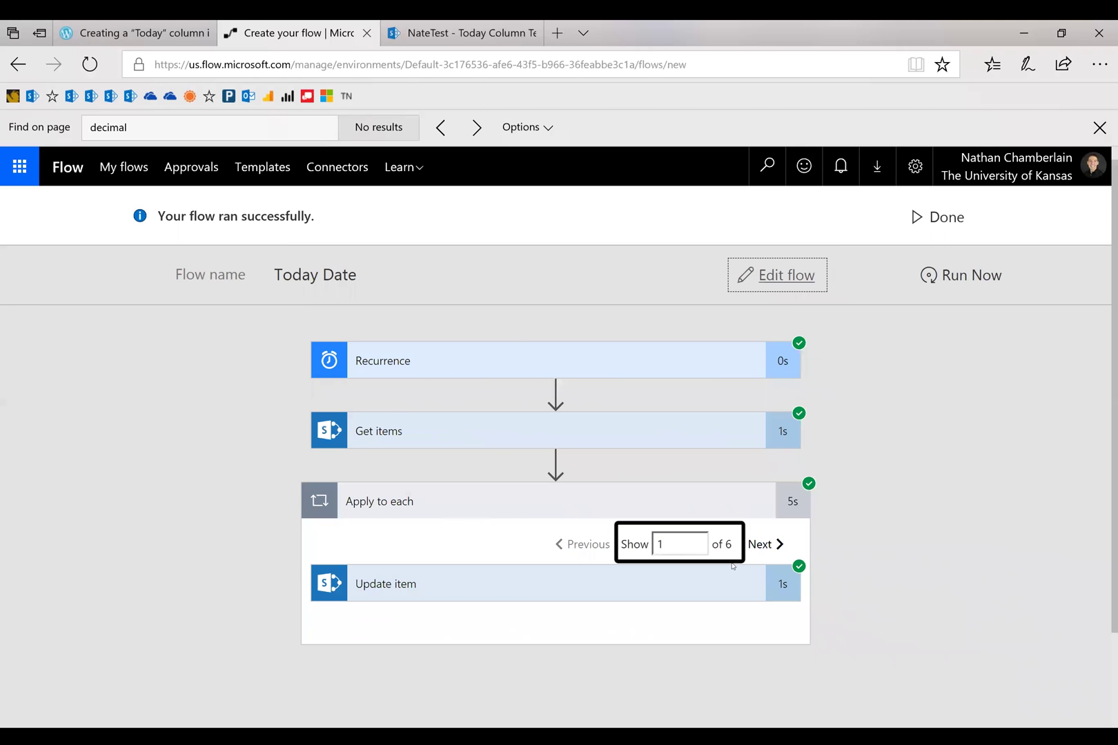
pyautogui.hotkey('ctrl', 'Tab')
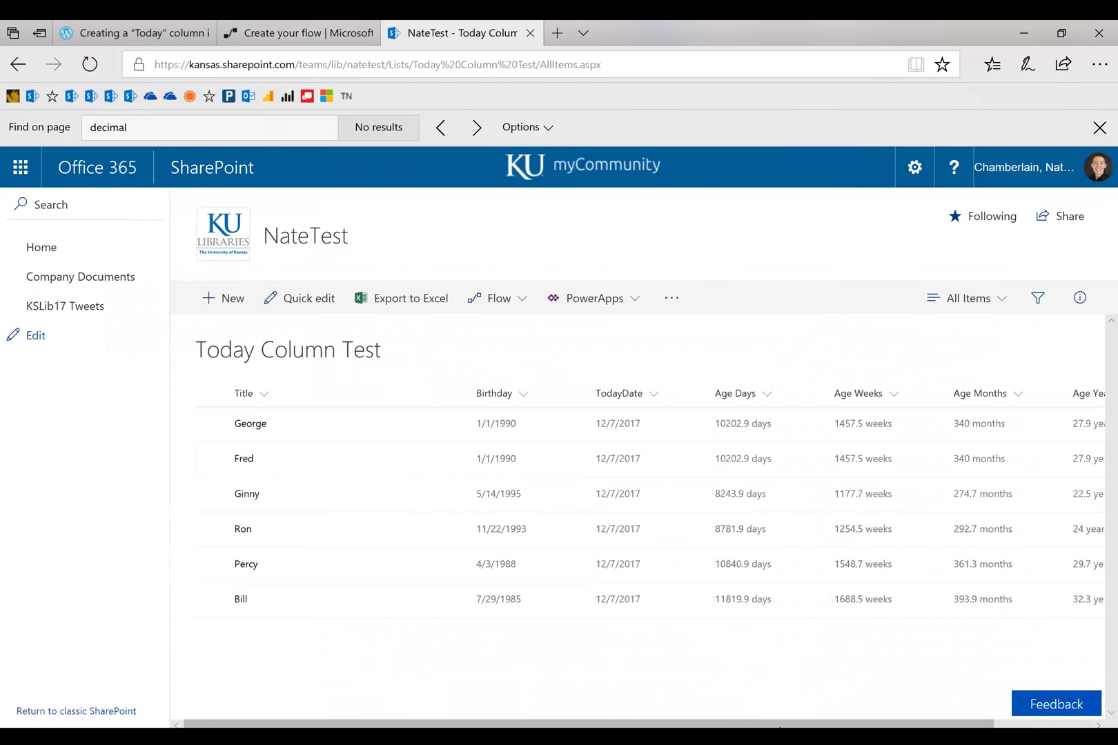
# Scroll the Today Column Test list to confirm all six items show TodayDate 12/7/2017 with positive Age Years
pyautogui.hscroll(3, 847, 704)
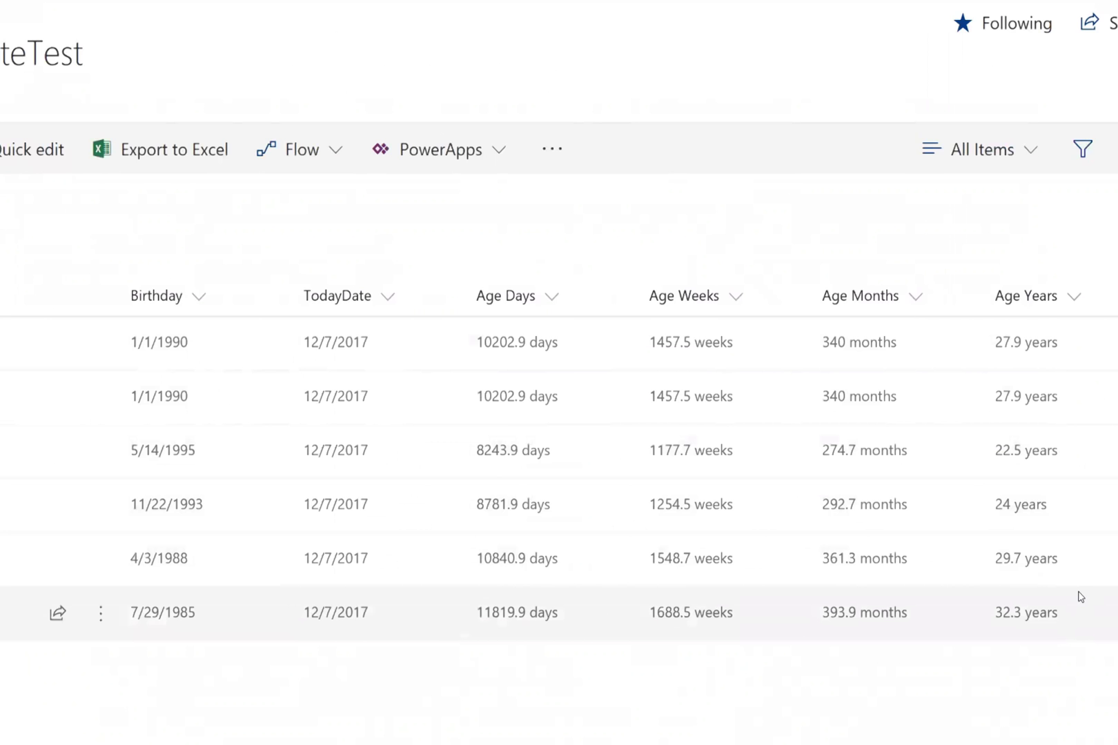